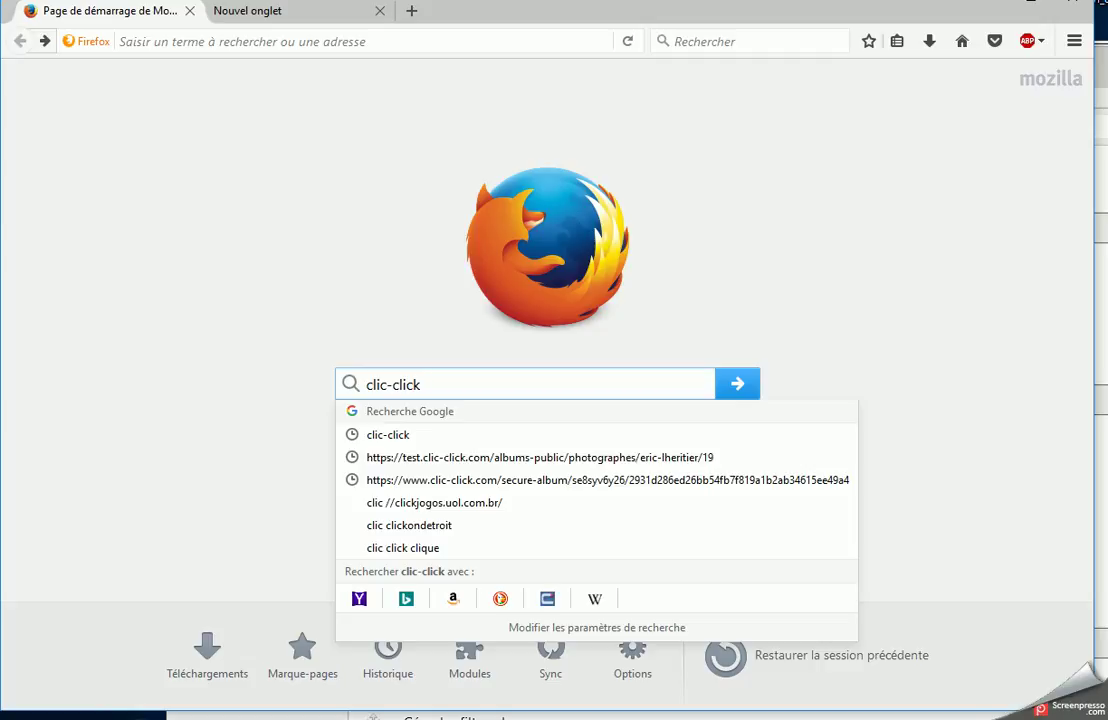
- Search the web for 'clic-click' and open the 'Bienvenue chez clic-click' site
key(Return)
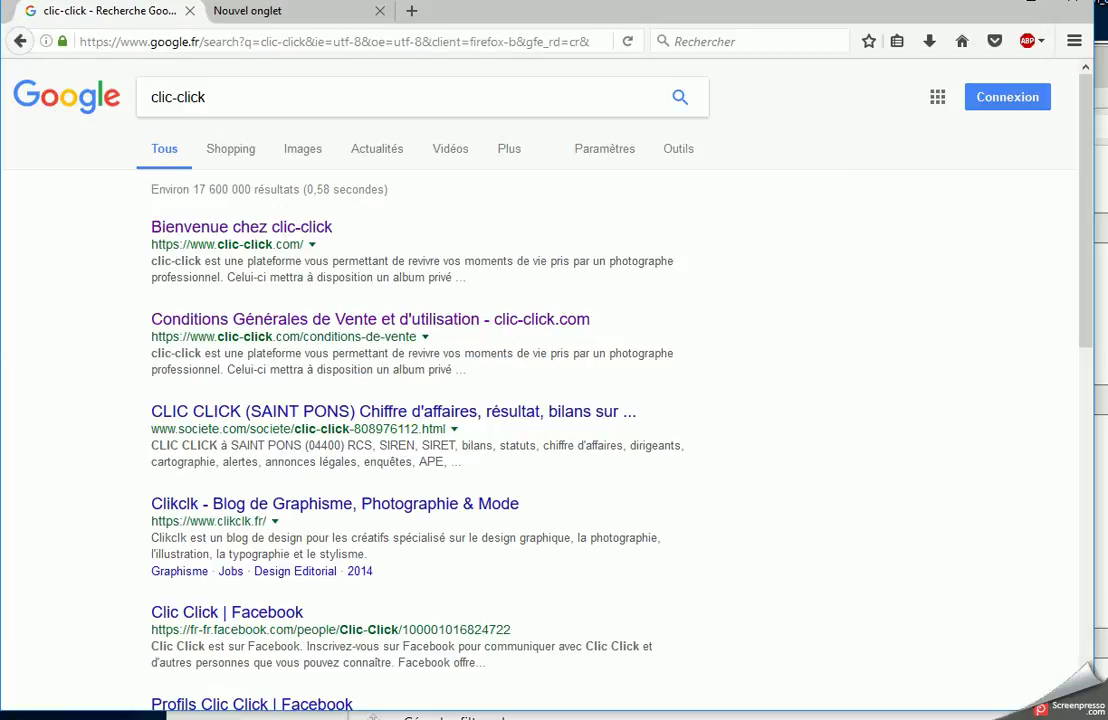
click(220, 230)
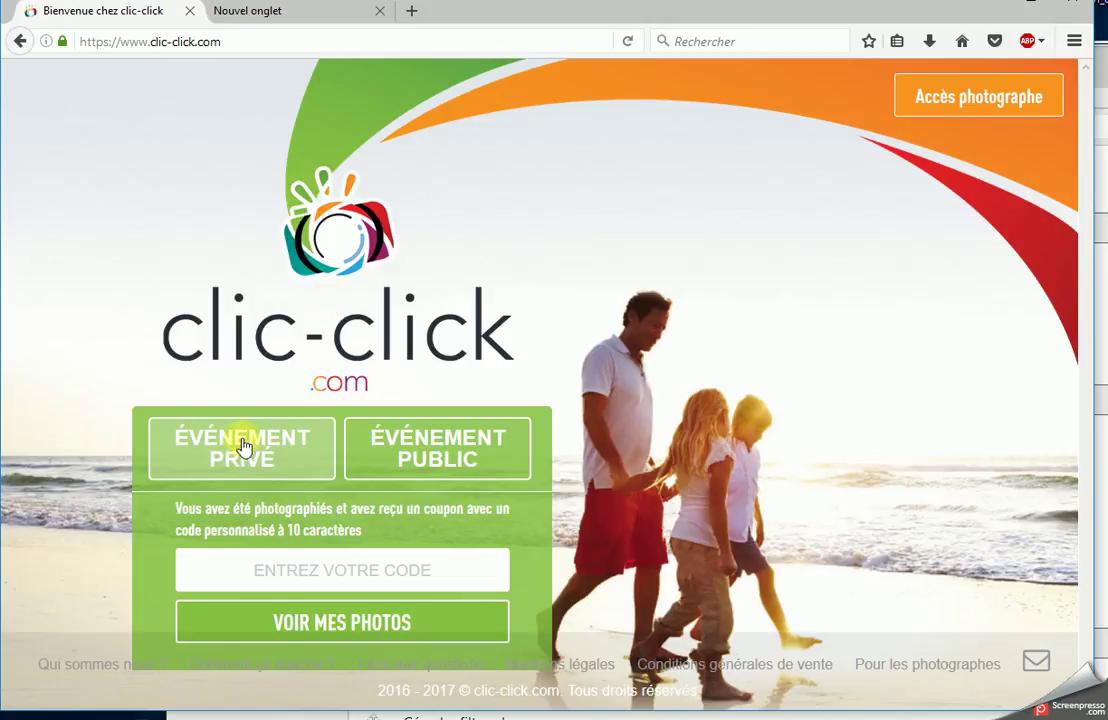
- Go through Accès photographe to the photographer home and choose Créer un album
click(212, 568)
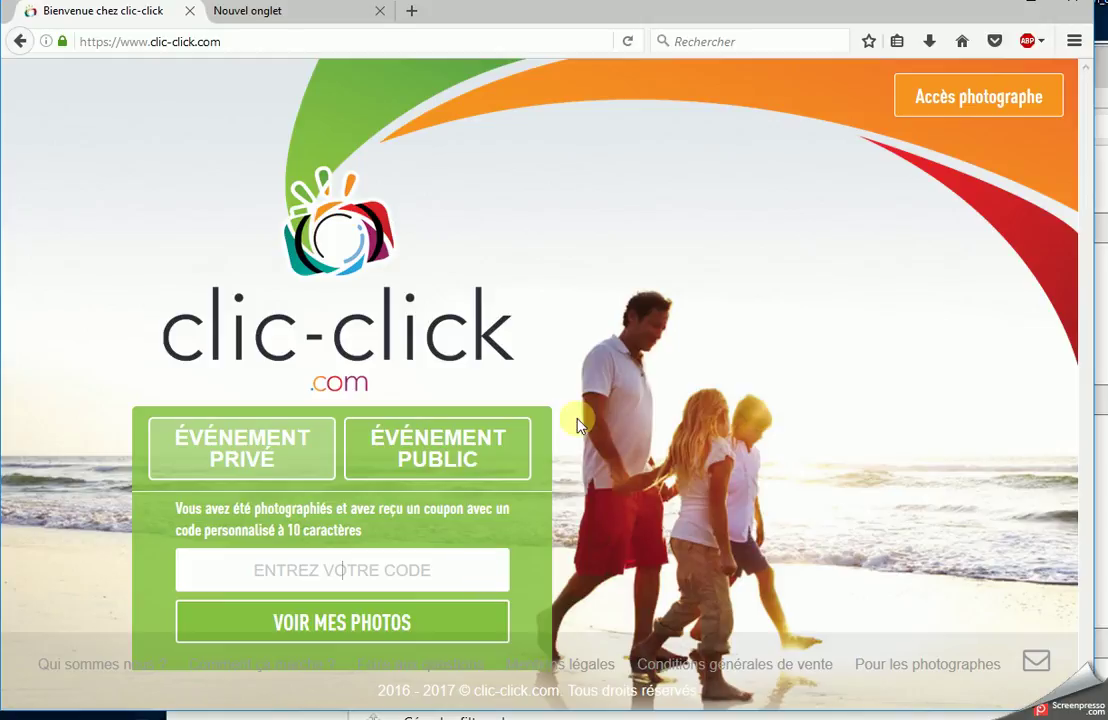
click(418, 474)
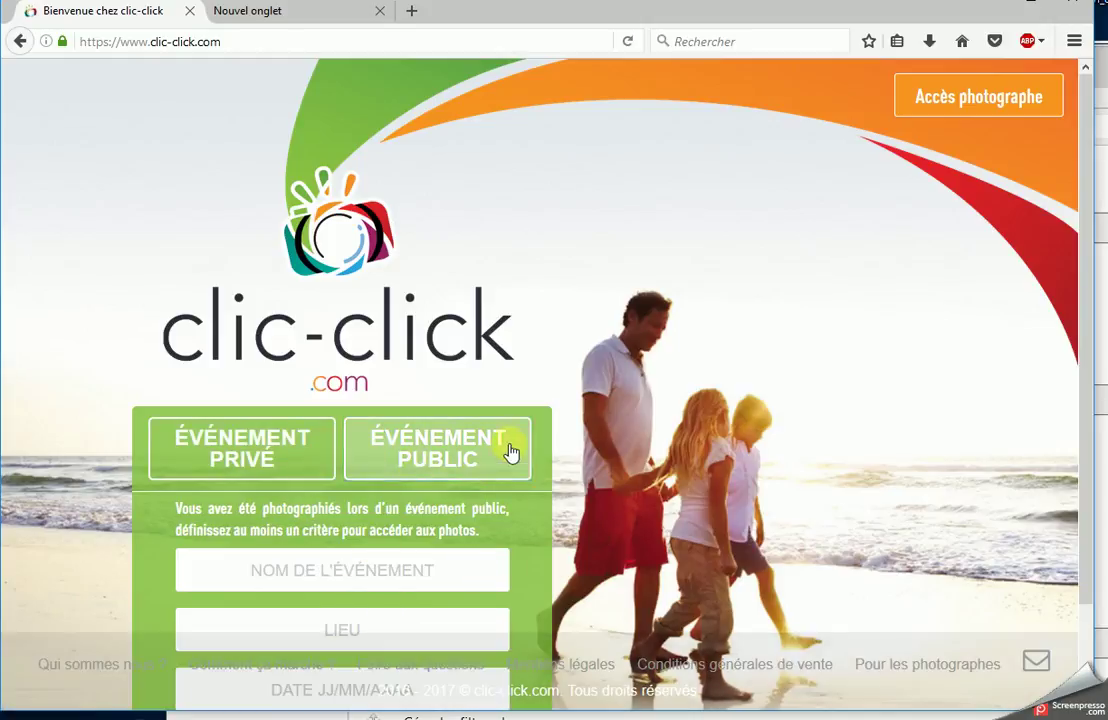
click(952, 99)
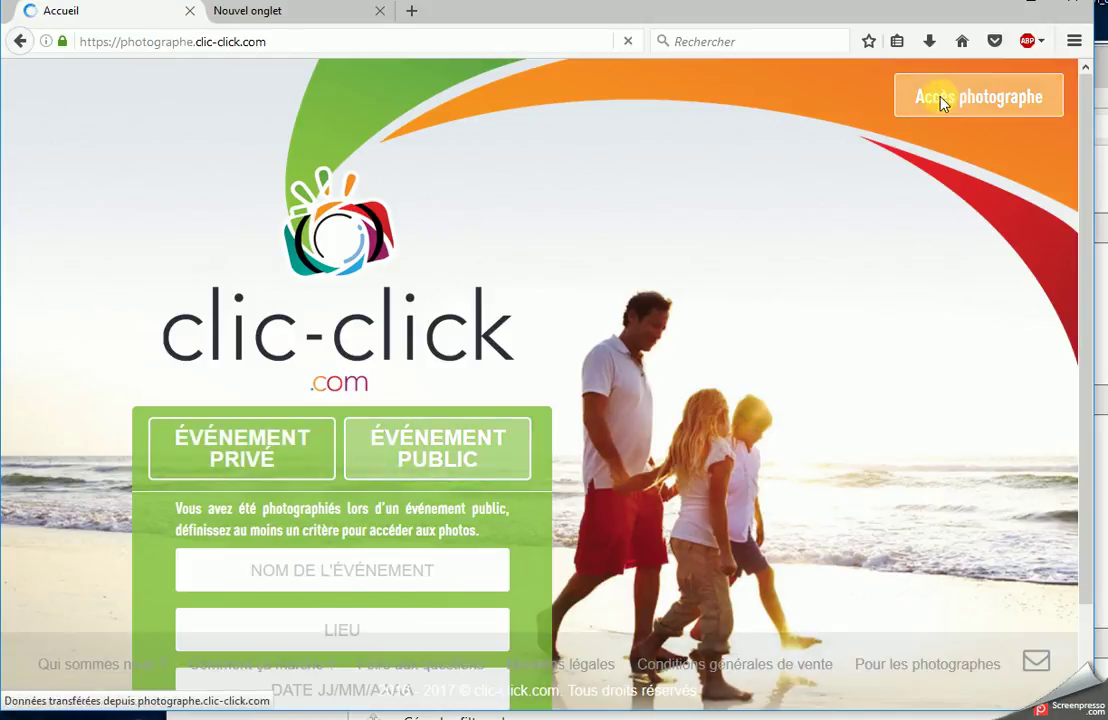
mouse_move(908, 96)
mouse_move(1008, 104)
click(1010, 240)
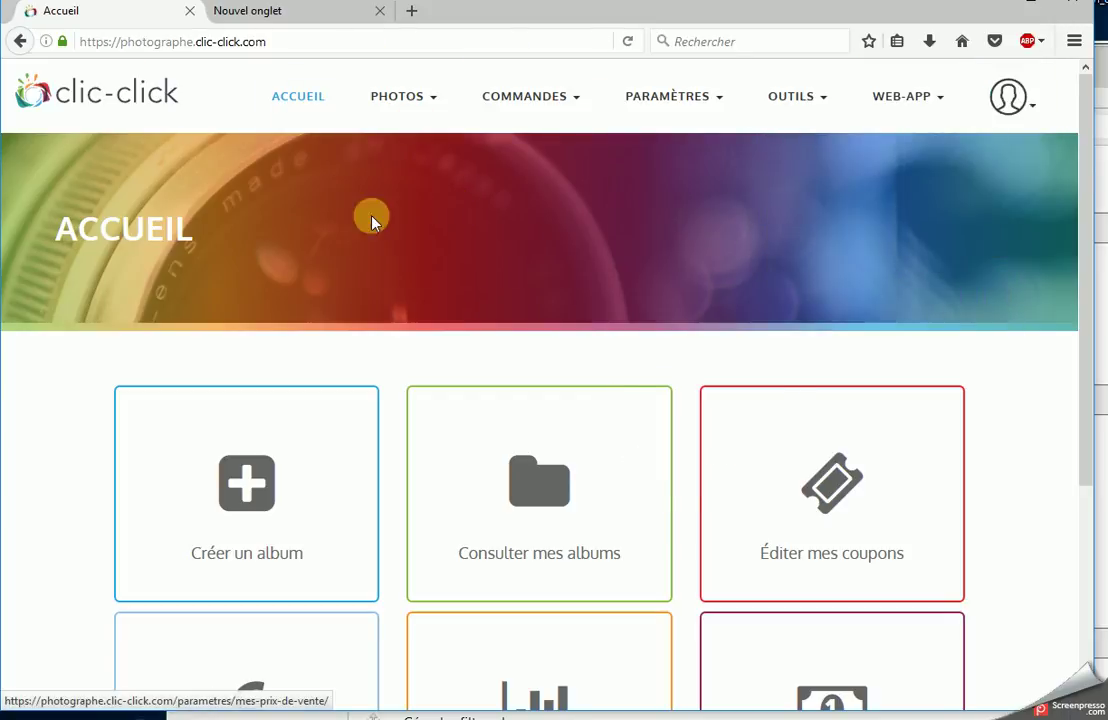
click(341, 432)
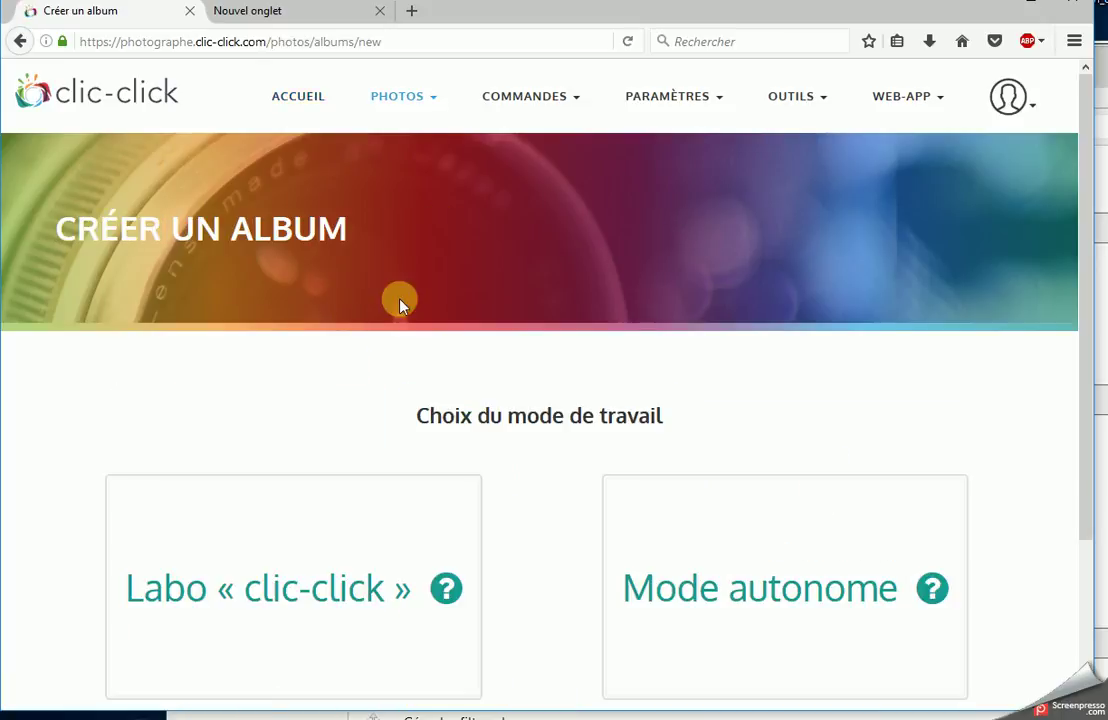
- Choose the Labo « clic-click » mode and an 'Album privé avec code de connexion'
scroll(370, 274, down, 2)
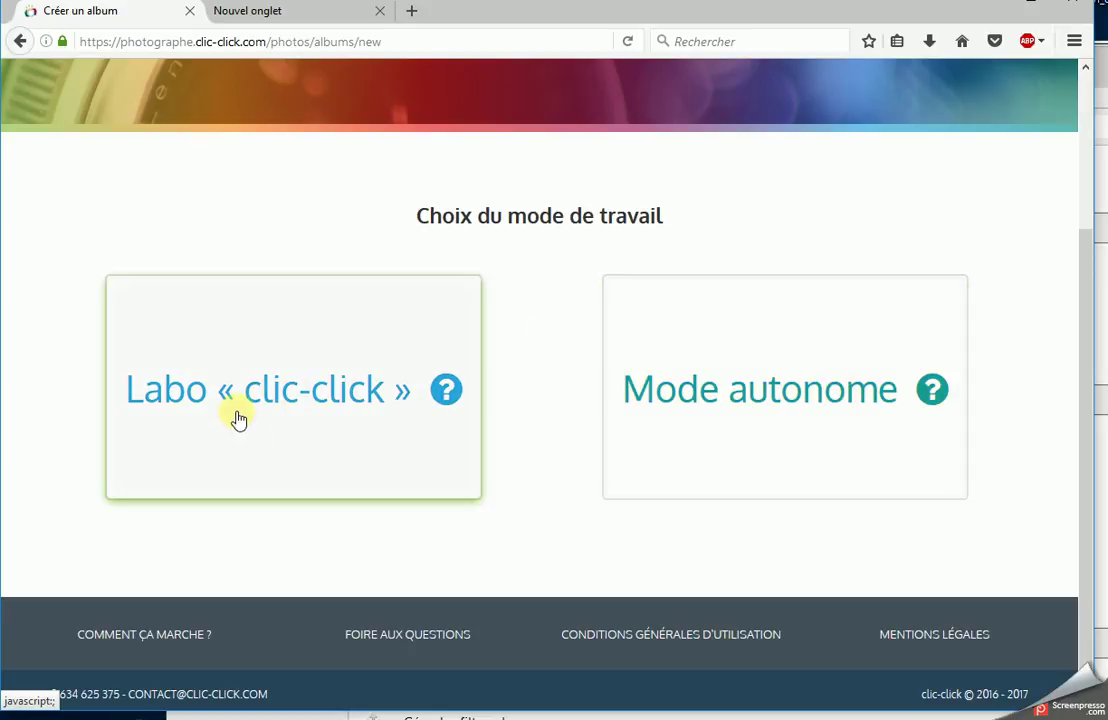
click(252, 356)
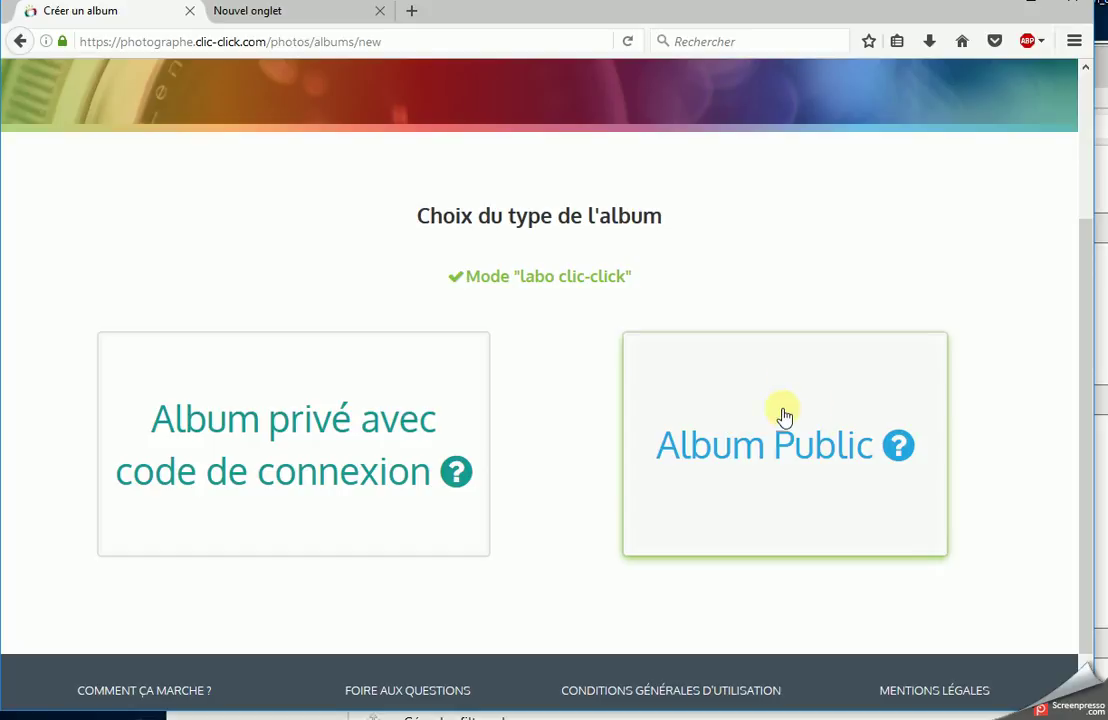
click(293, 457)
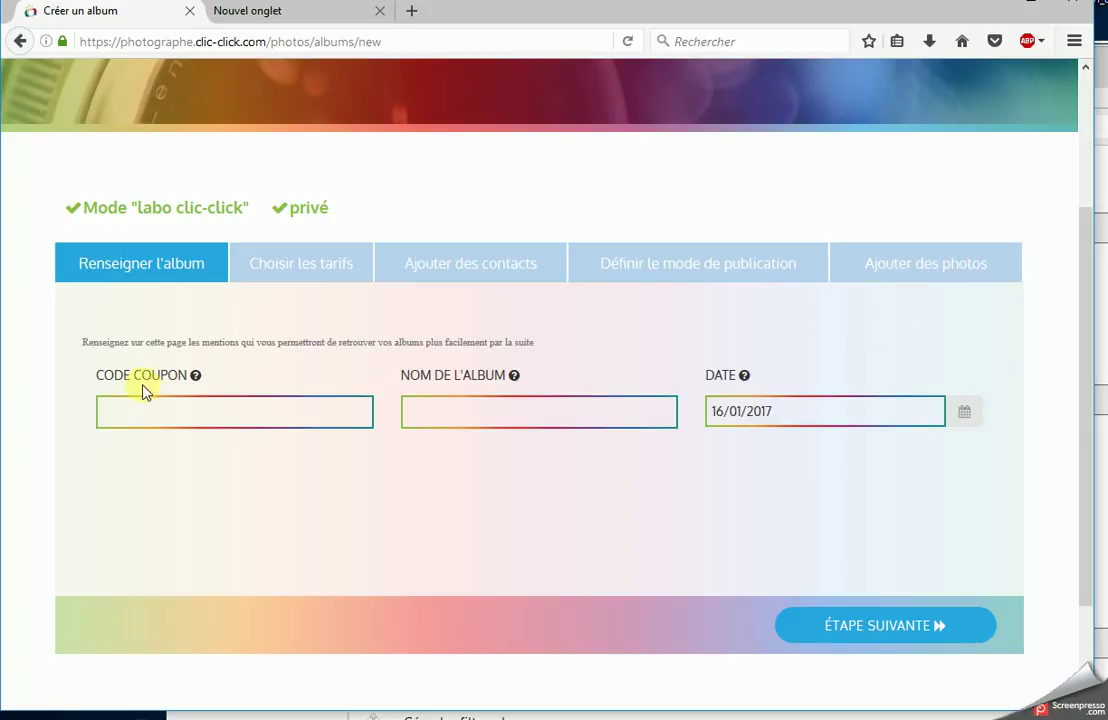
- Enter the album's coupon code and the name 'chouchou', then advance to pricing
click(105, 413)
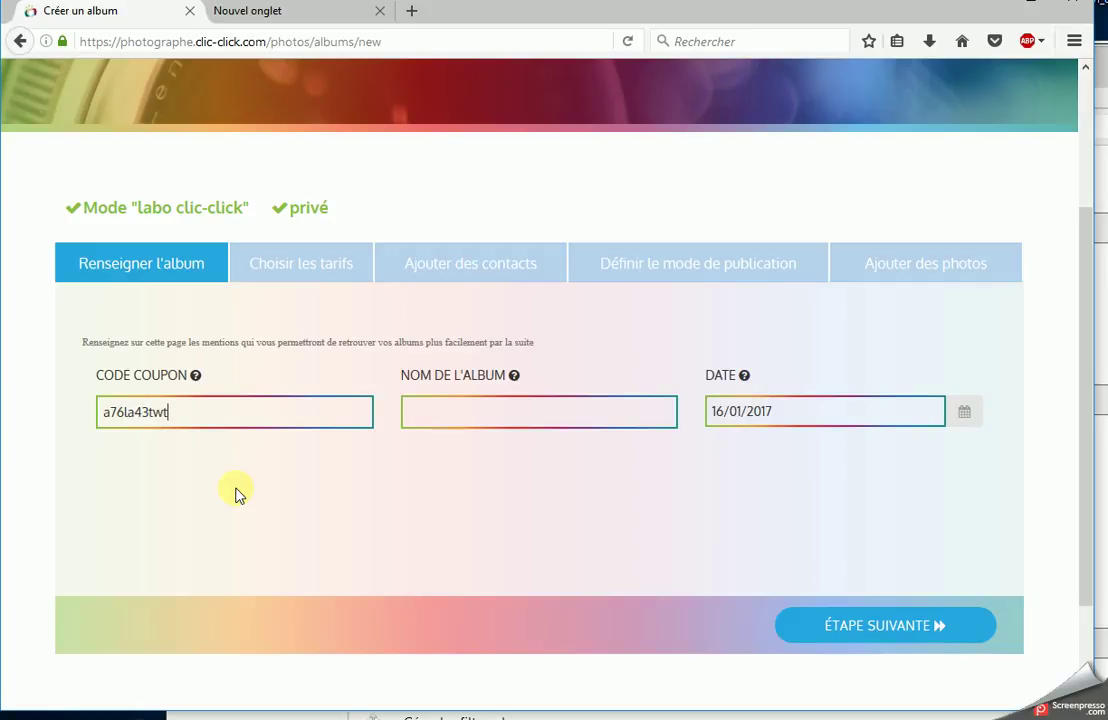
click(446, 415)
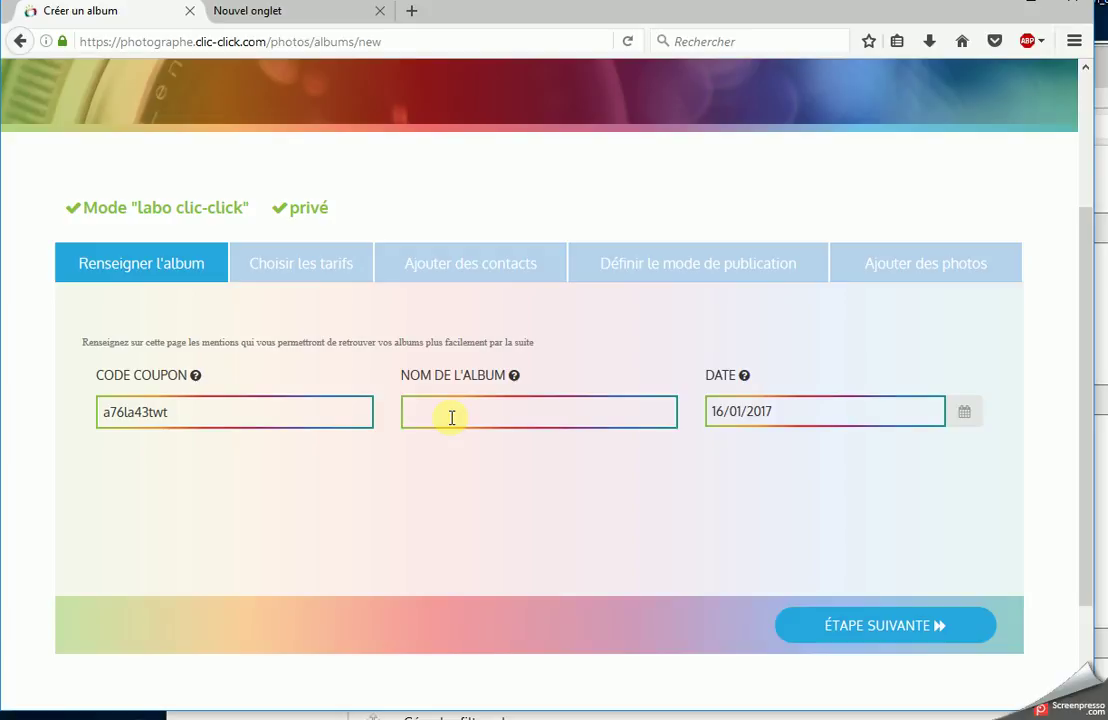
text(ch)
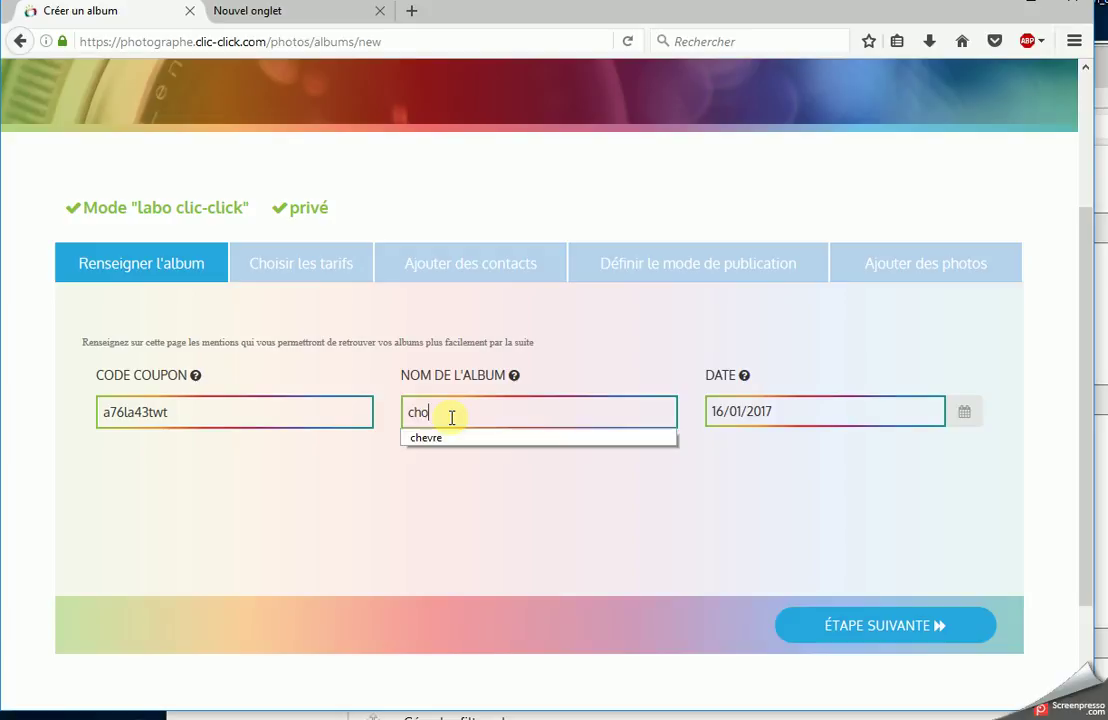
text(ou)
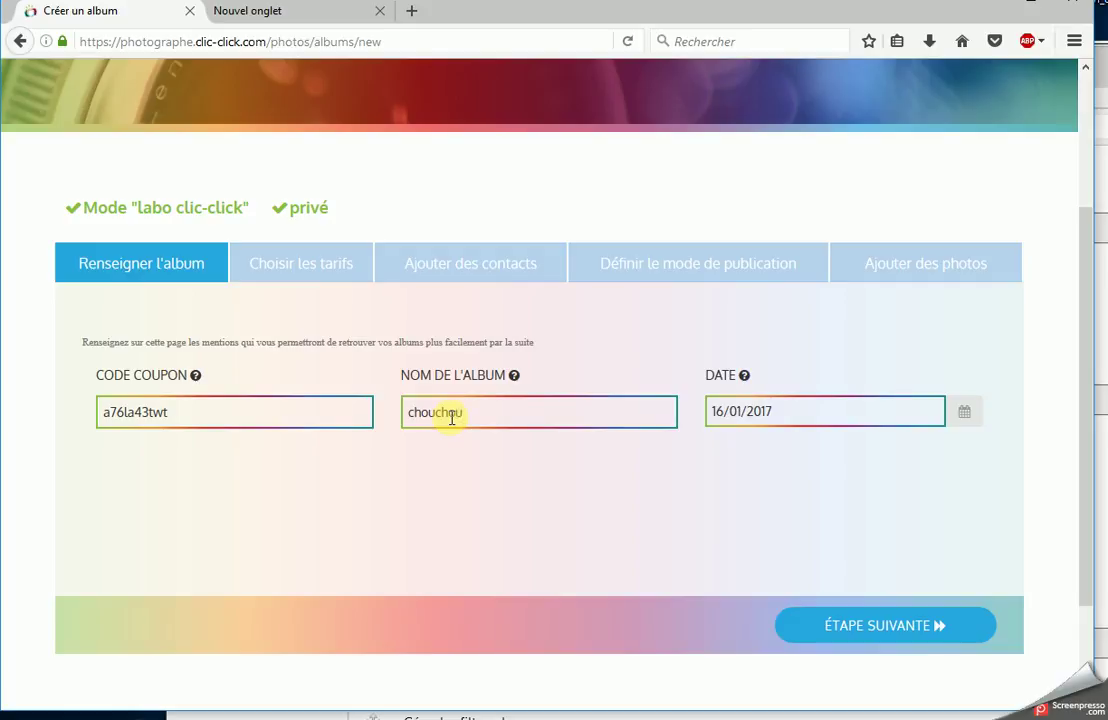
click(851, 630)
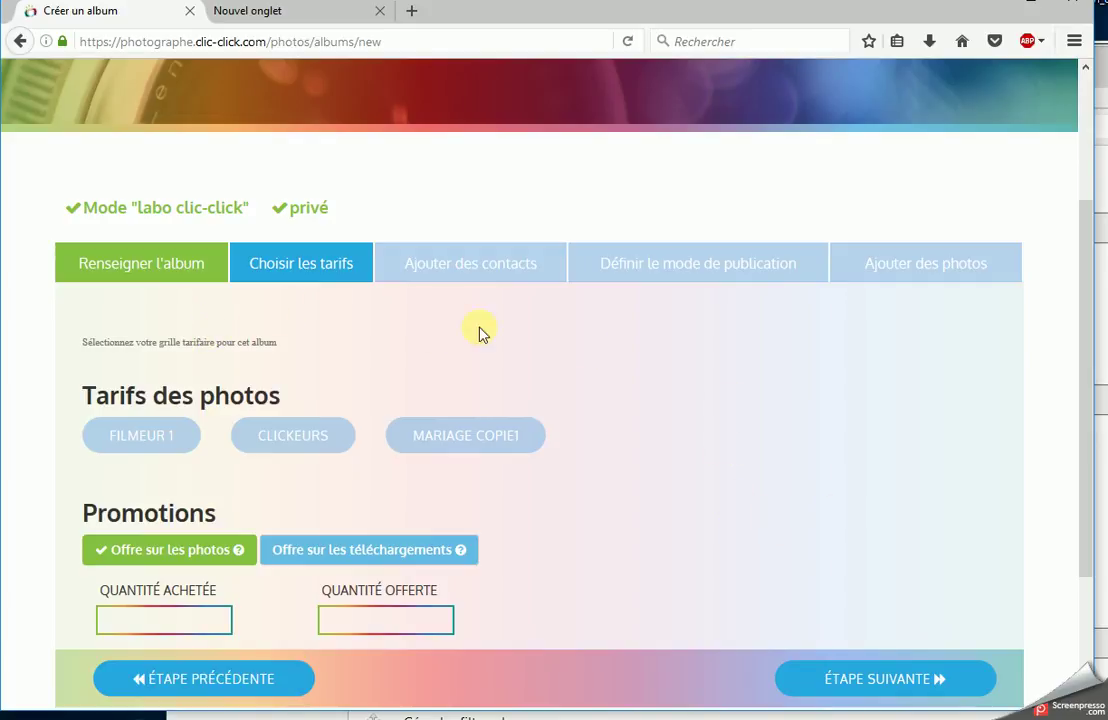
- Use the CLICKEURS price grid with a download offer of 1 free per 3 bought
click(808, 682)
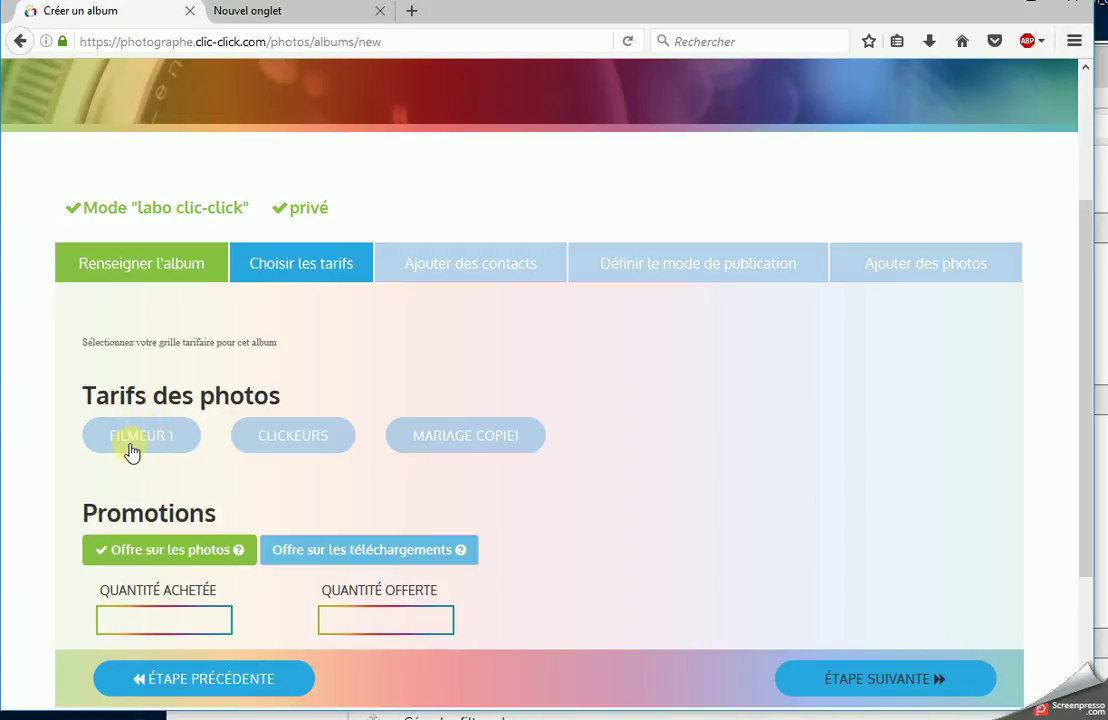
click(288, 443)
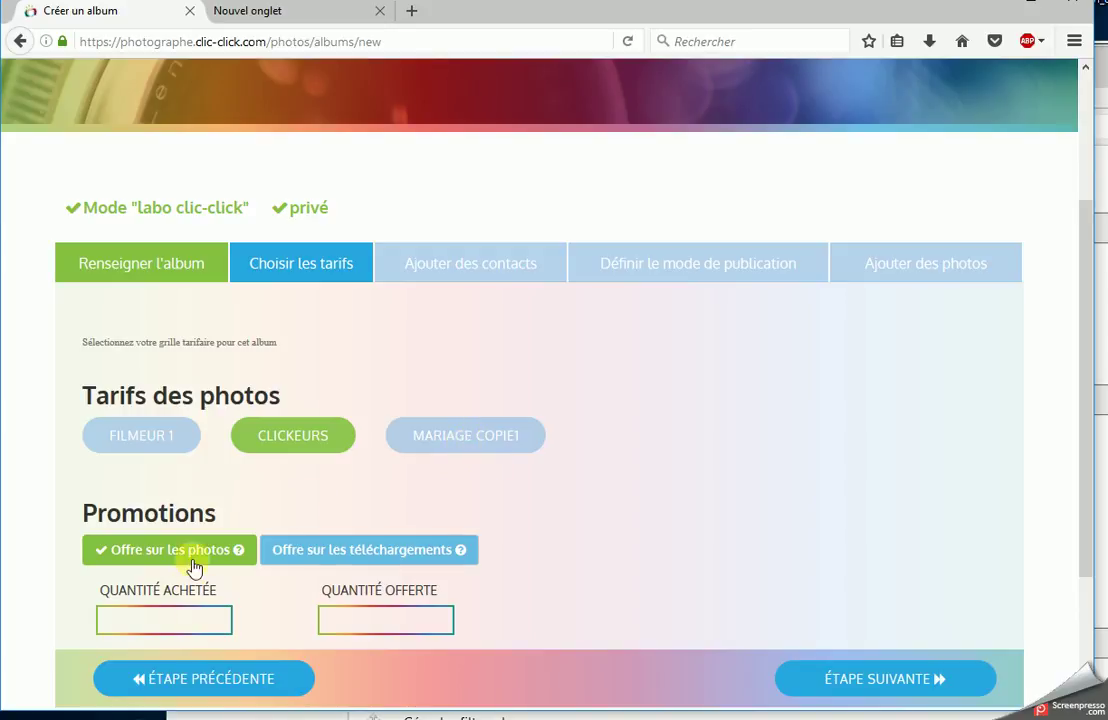
click(205, 617)
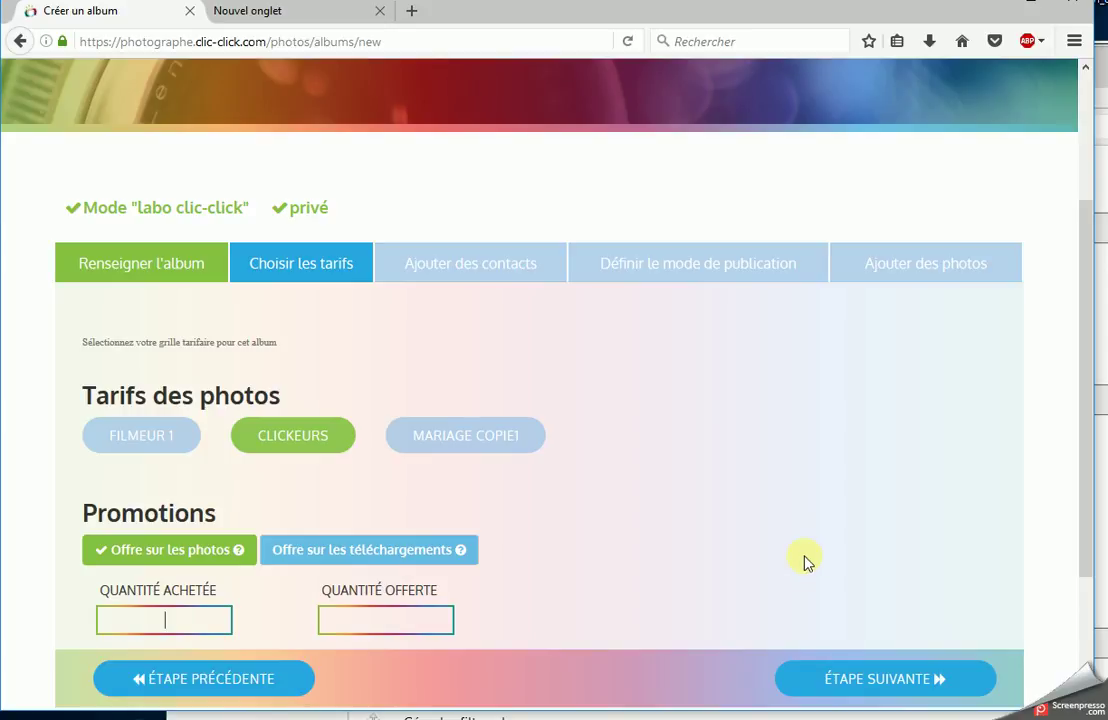
text(3)
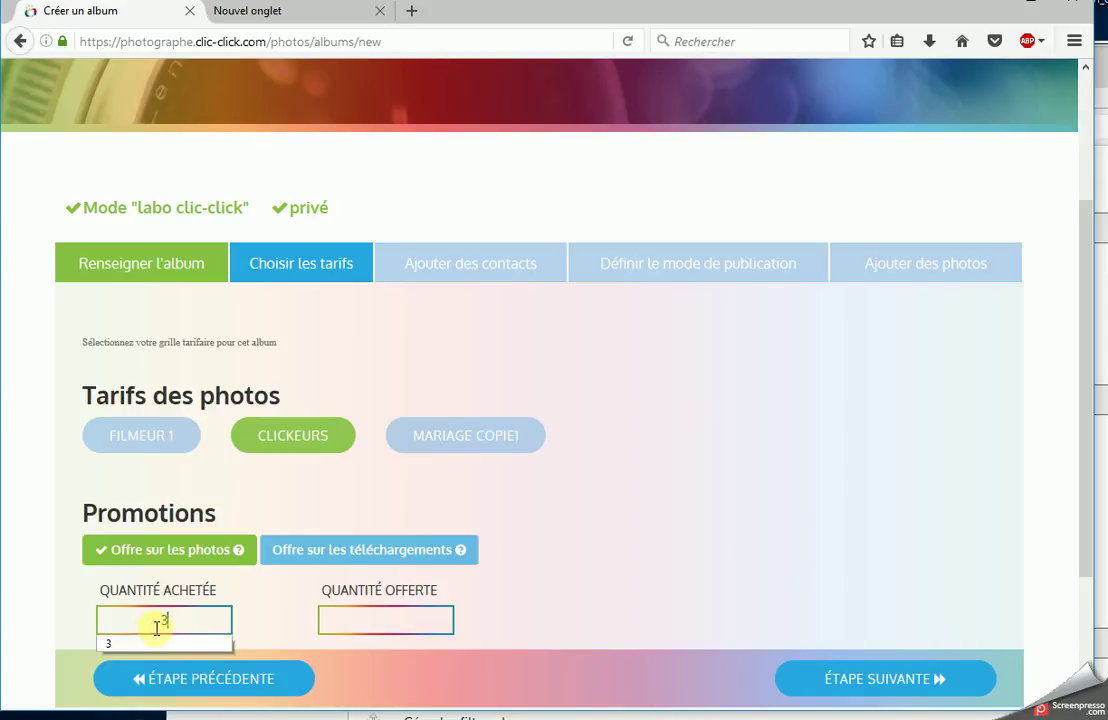
click(348, 552)
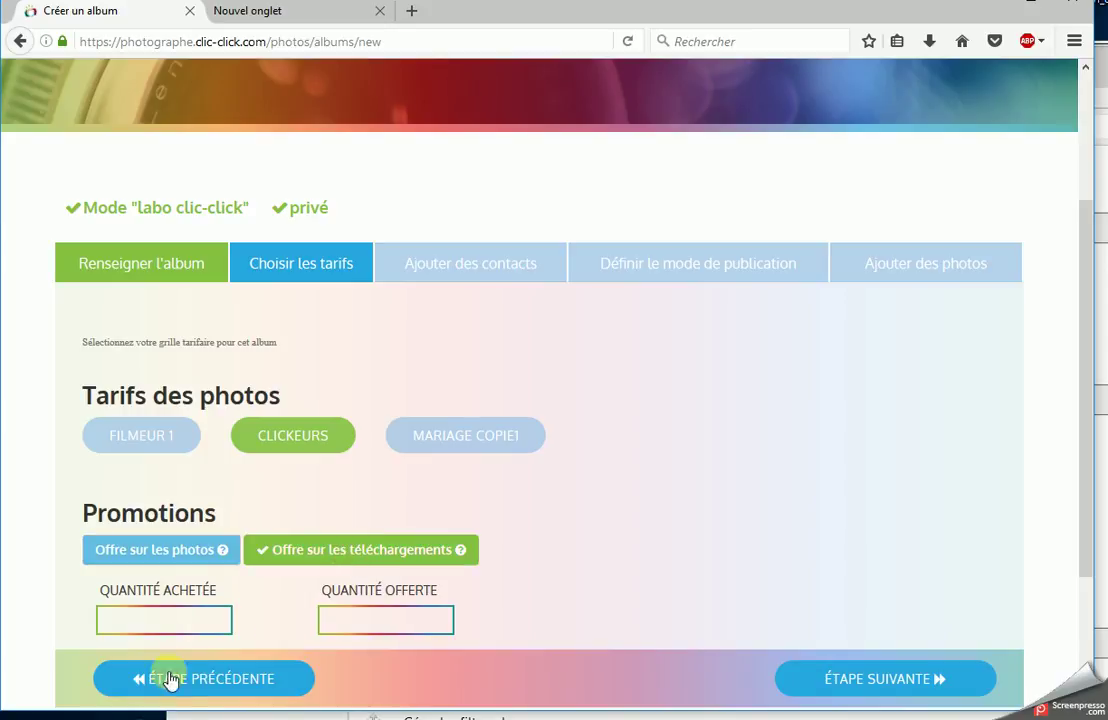
click(192, 620)
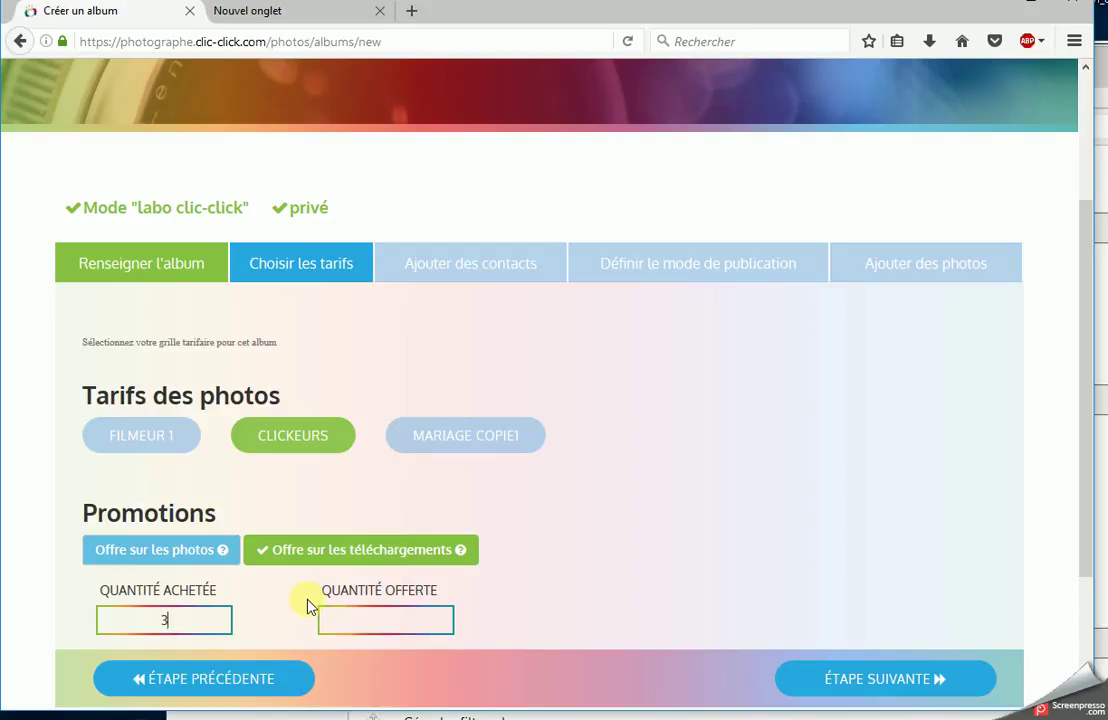
click(397, 619)
text(1)
click(860, 680)
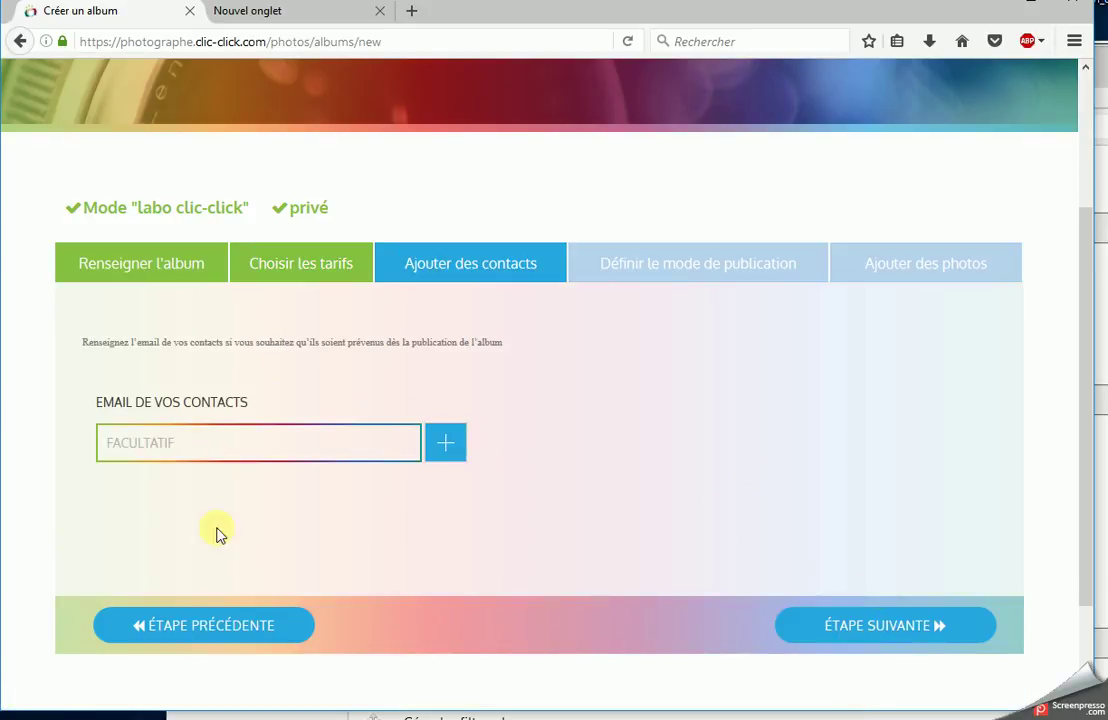
- Add a contact's e-mail address to the album and advance to the publication step
click(450, 449)
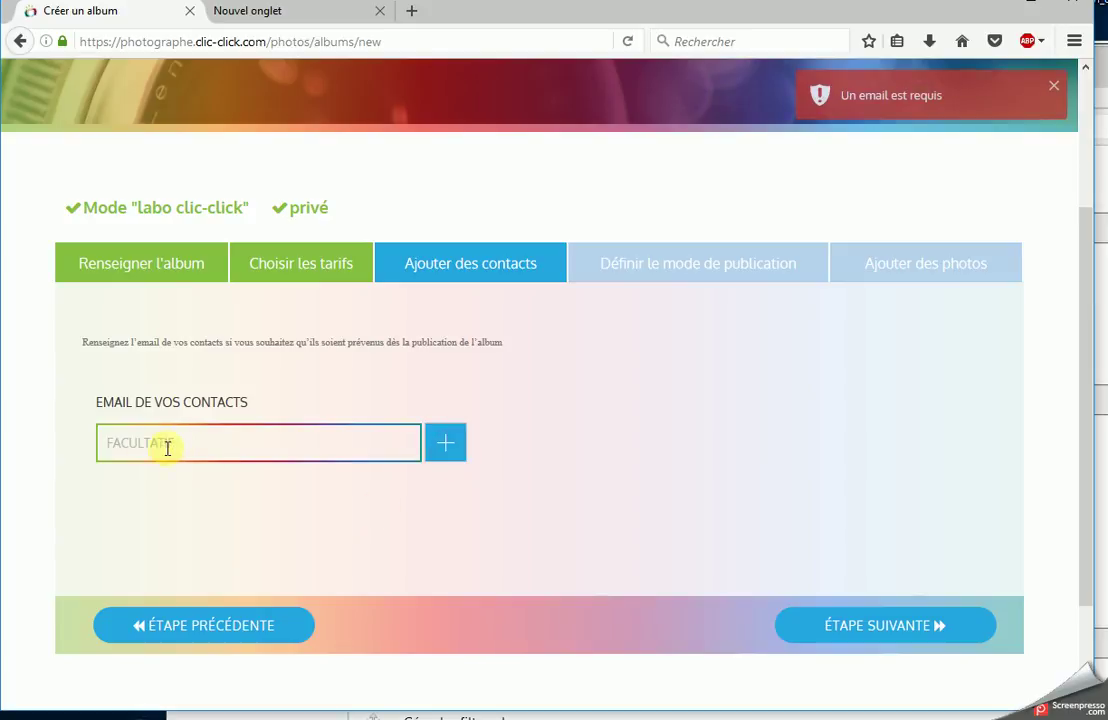
click(123, 439)
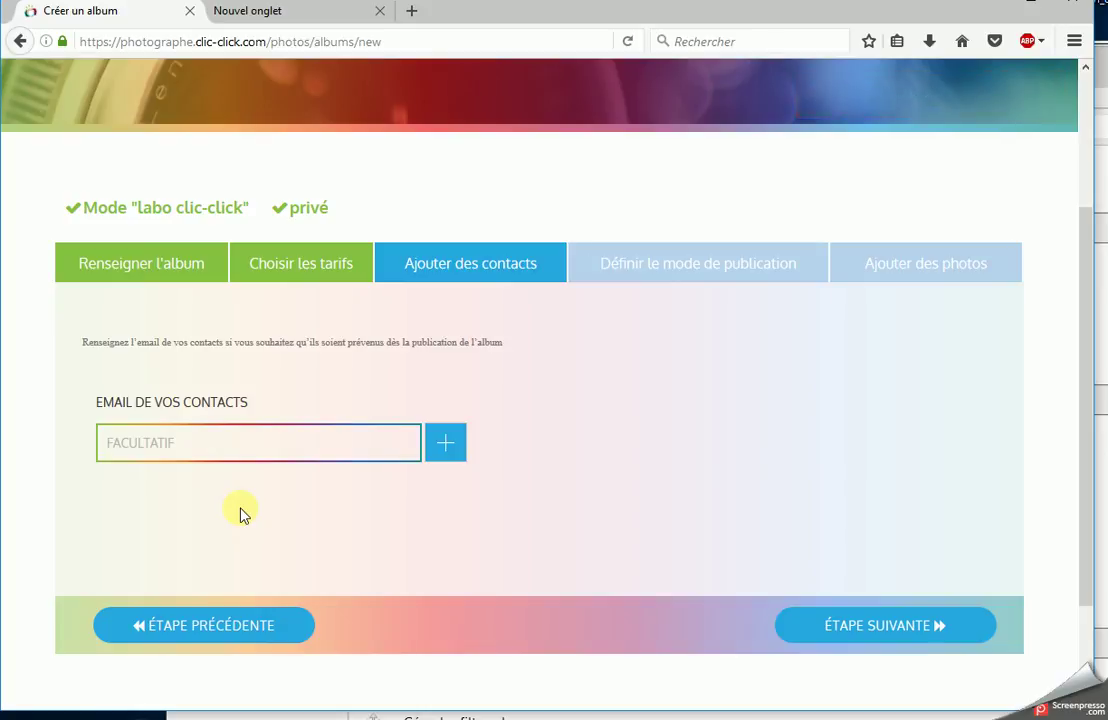
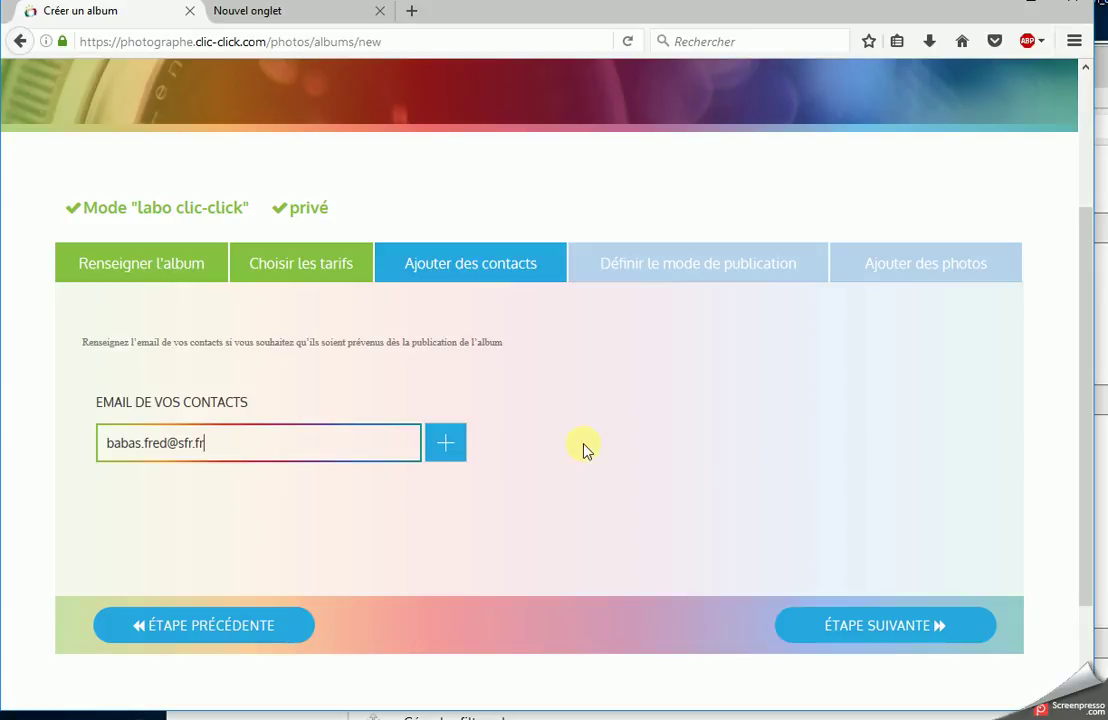
click(890, 625)
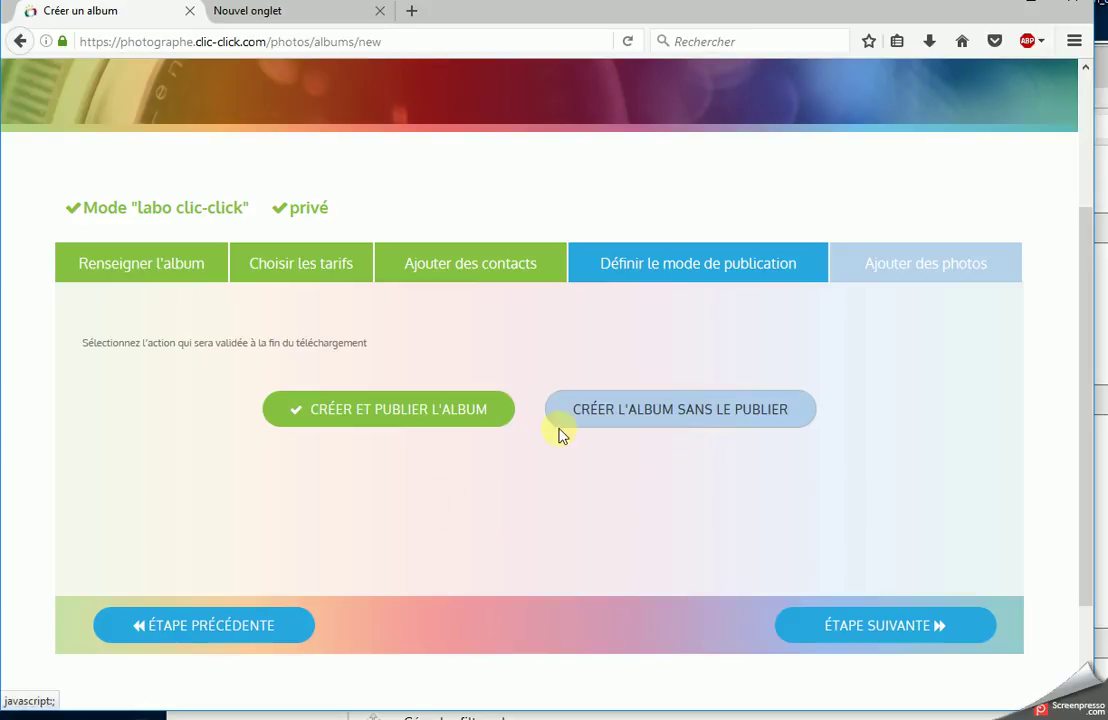
- Keep 'Créer et publier l'album' selected and advance to the 'Ajouter des photos' step
click(669, 430)
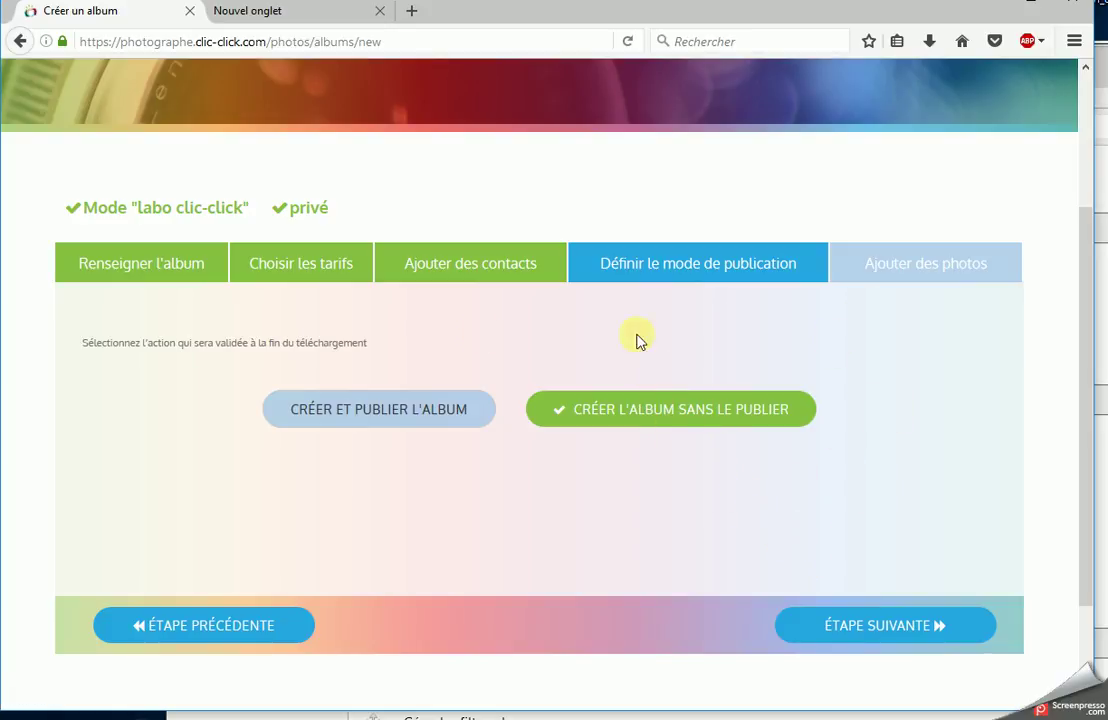
click(398, 415)
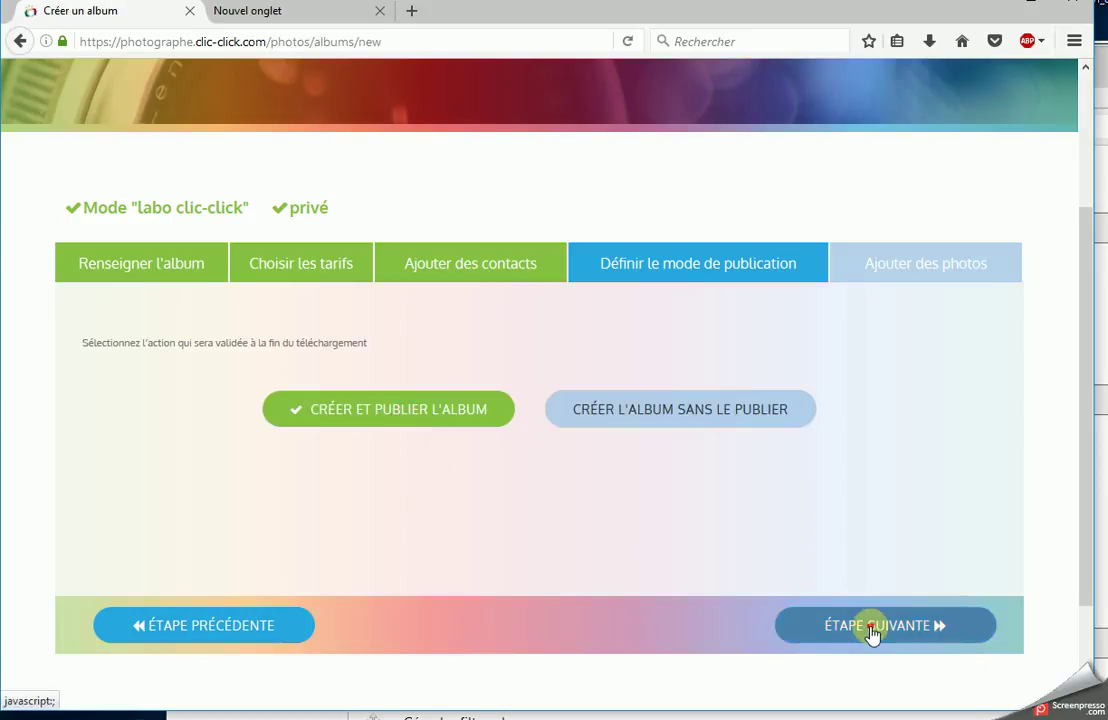
click(872, 630)
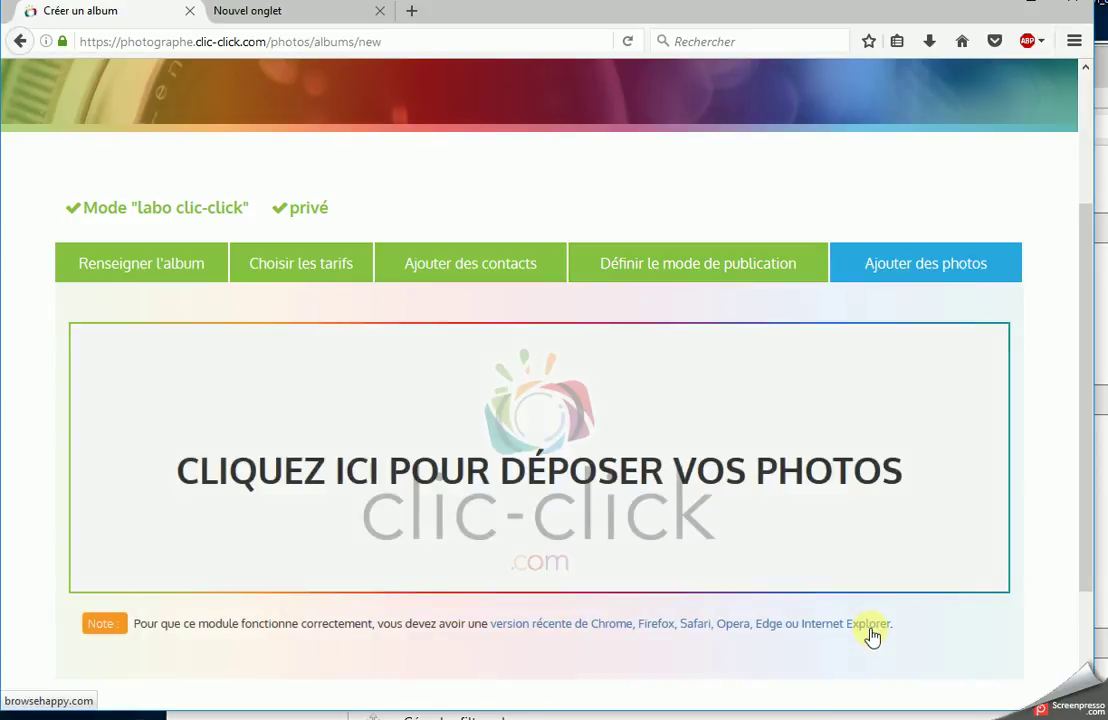
click(341, 420)
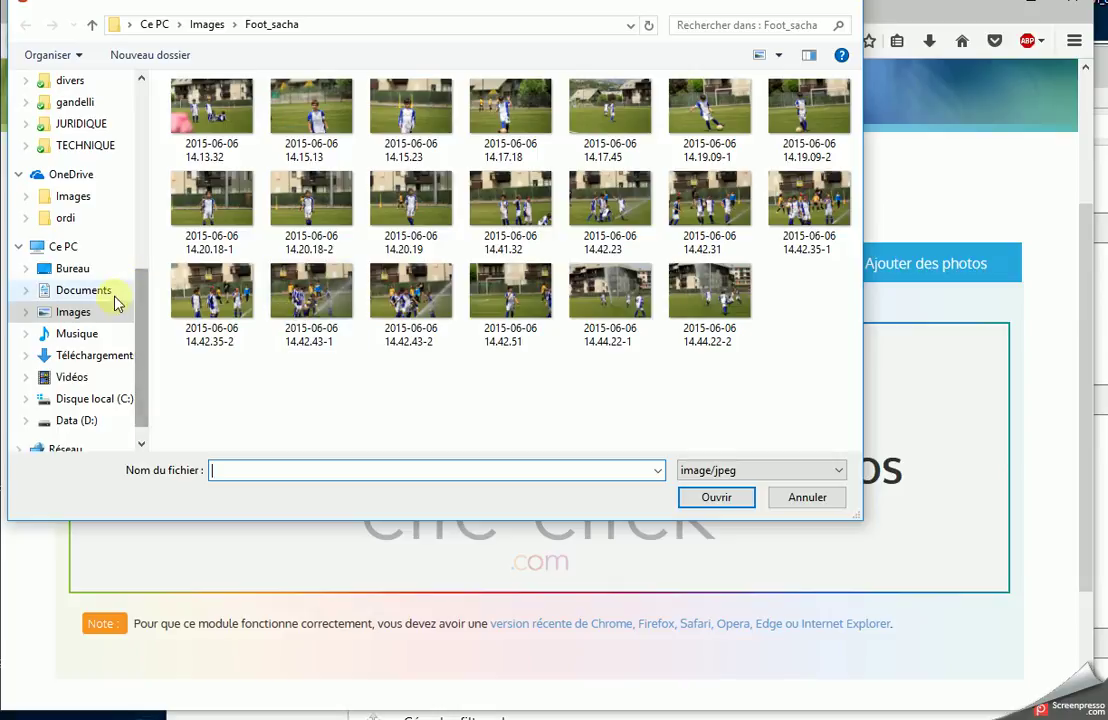
- Browse to the Images > Anniversaire folder in the file picker
click(113, 294)
click(90, 308)
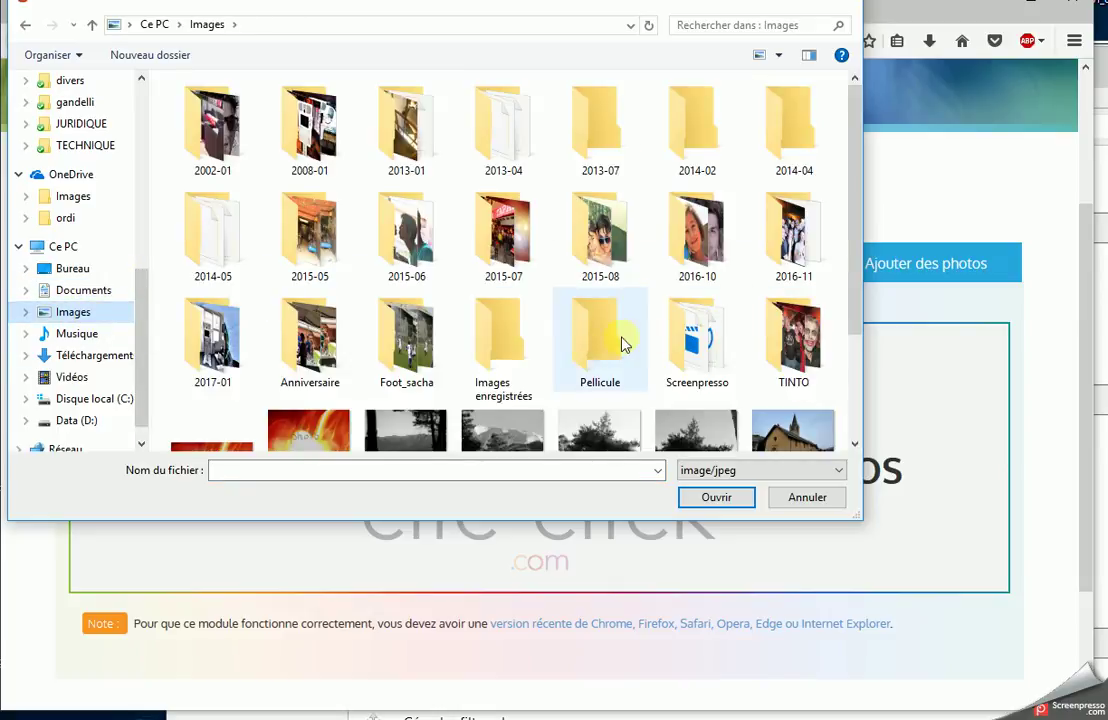
double_click(300, 345)
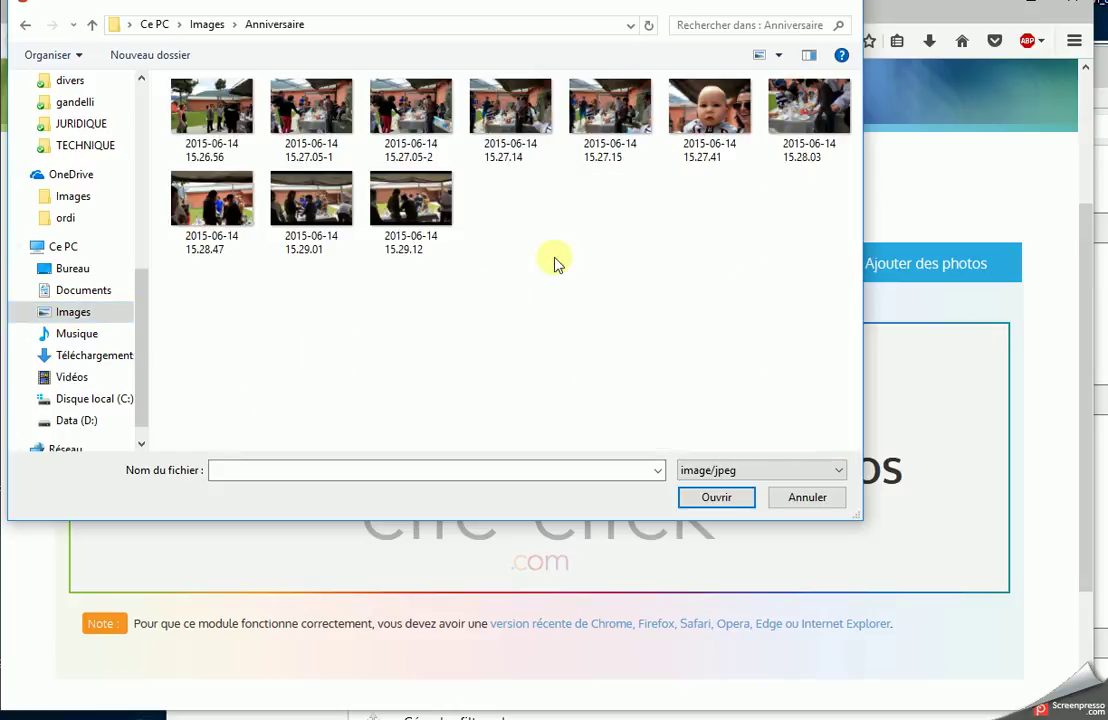
- Drag three birthday photos, 15.27.15 through 15.28.03, into the upload area
click(207, 97)
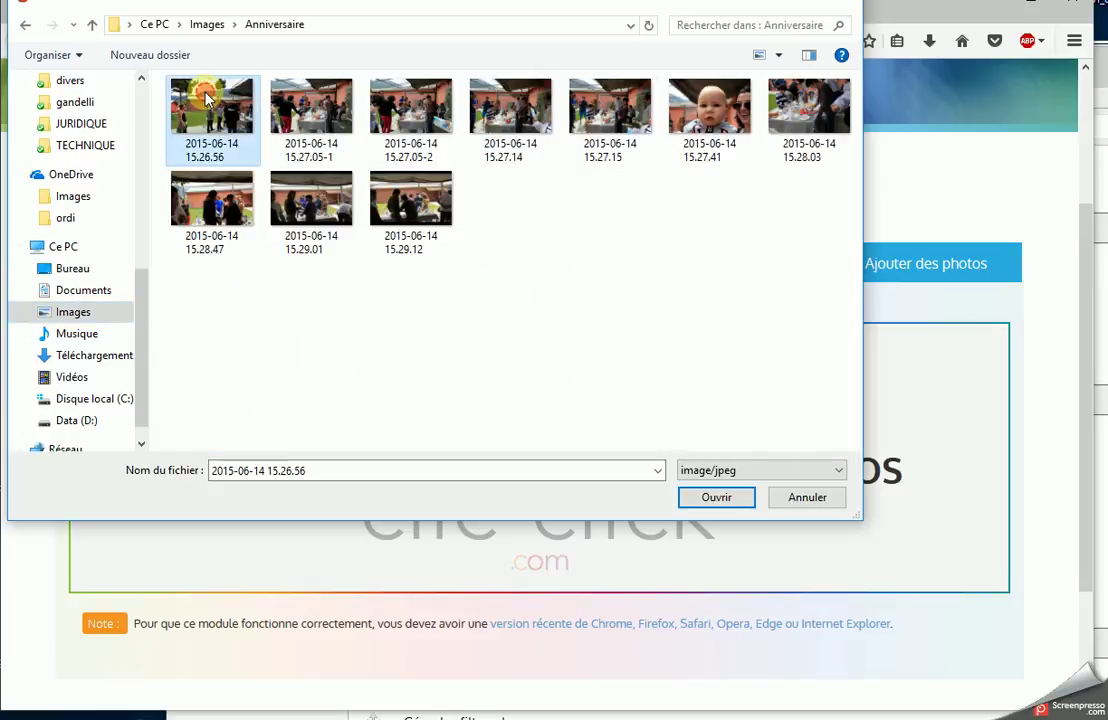
shift+click(403, 233)
drag(403, 233, 468, 278)
click(615, 148)
drag(618, 145, 651, 163)
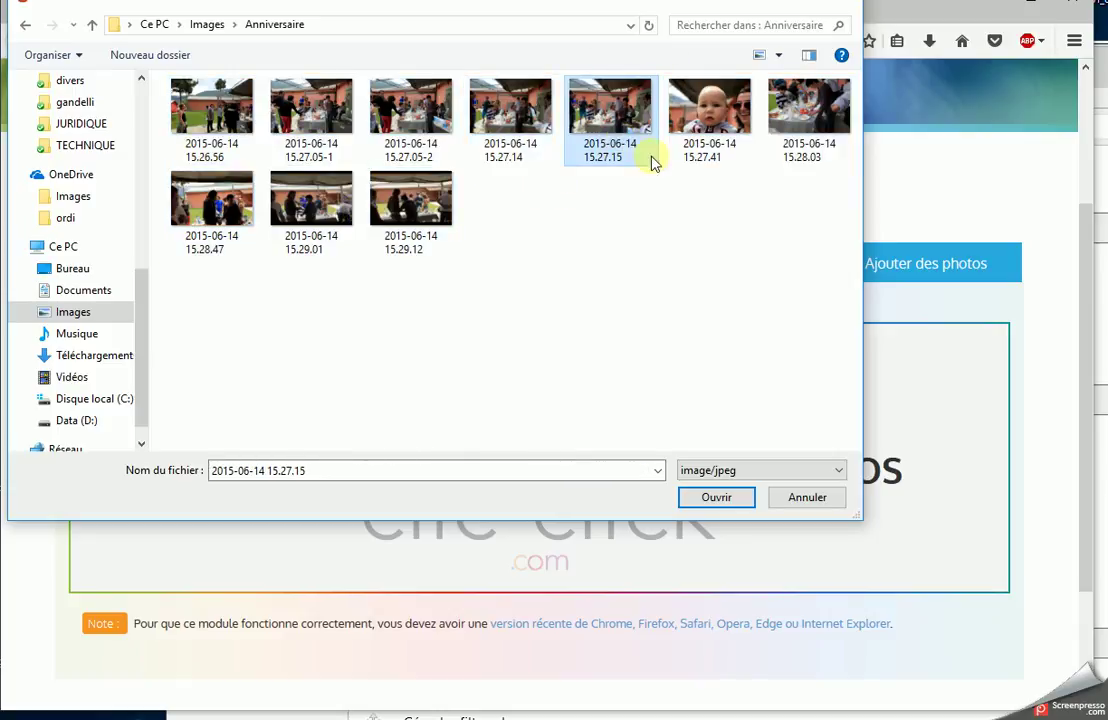
shift+click(800, 170)
drag(800, 170, 941, 476)
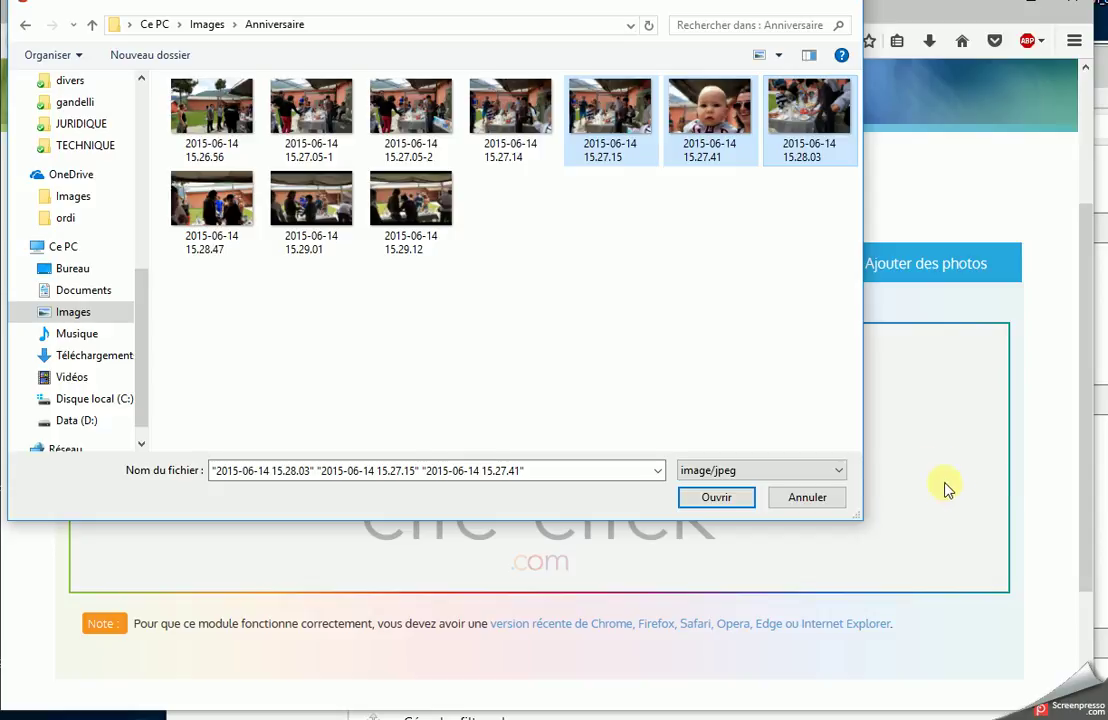
click(848, 5)
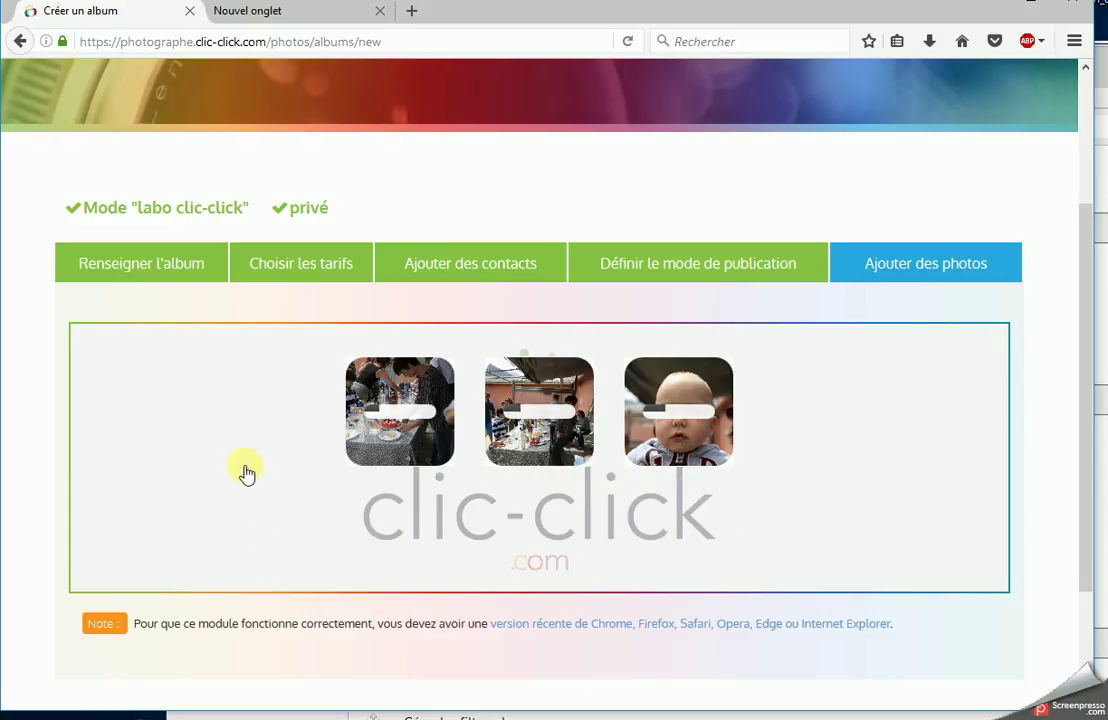
- Wait for the photo uploads, choosing 'Rester sur la page' when warned about leaving
scroll(258, 493, up, 3)
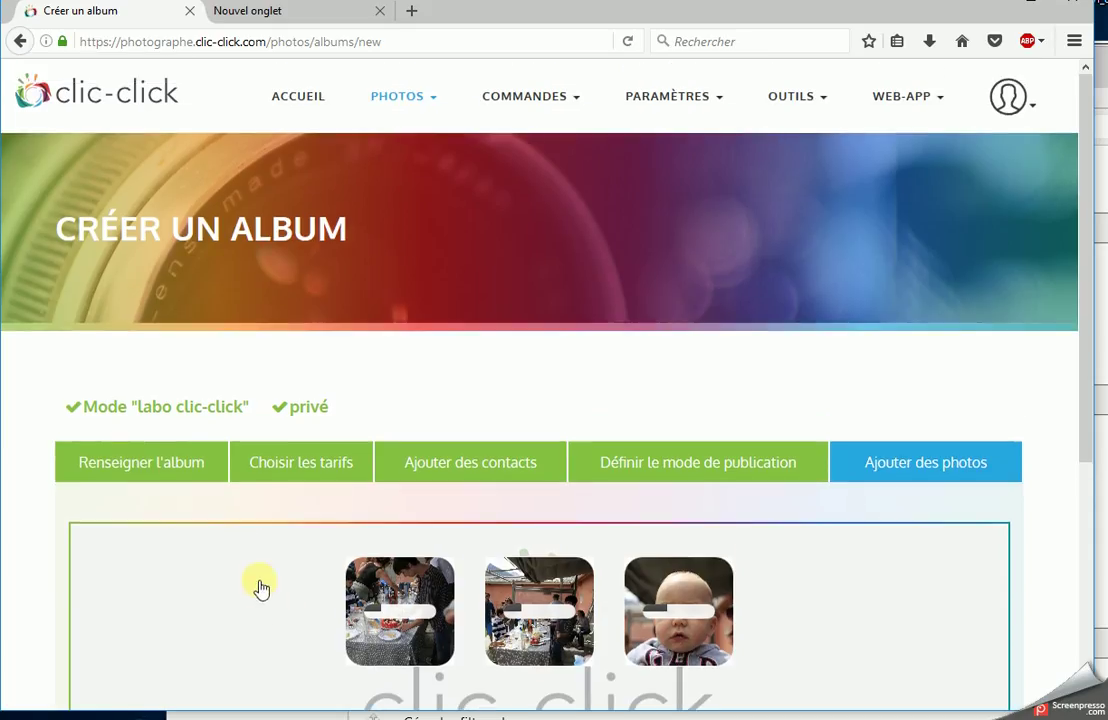
scroll(297, 566, down, 2)
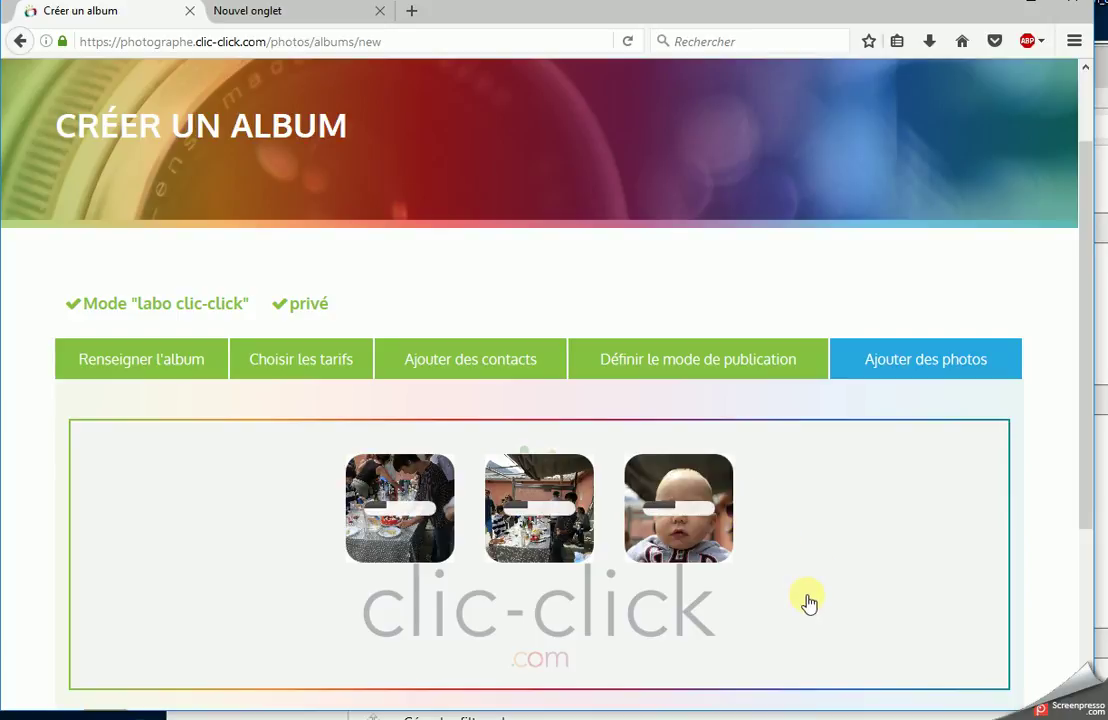
scroll(809, 600, up, 2)
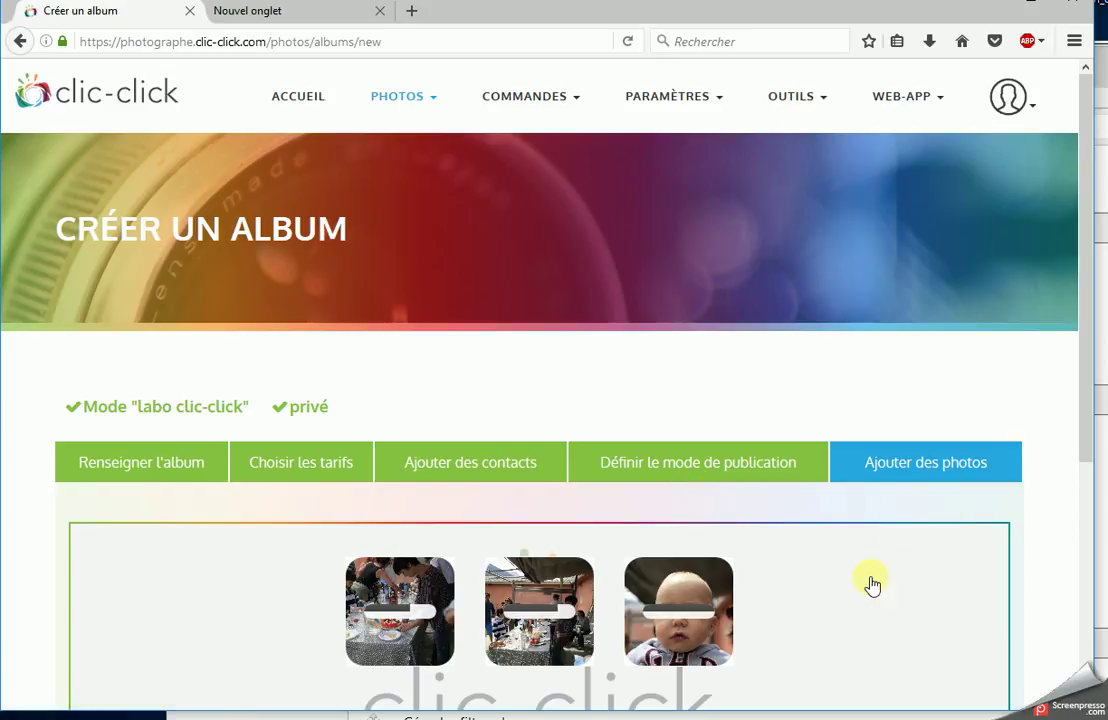
scroll(810, 580, down, 2)
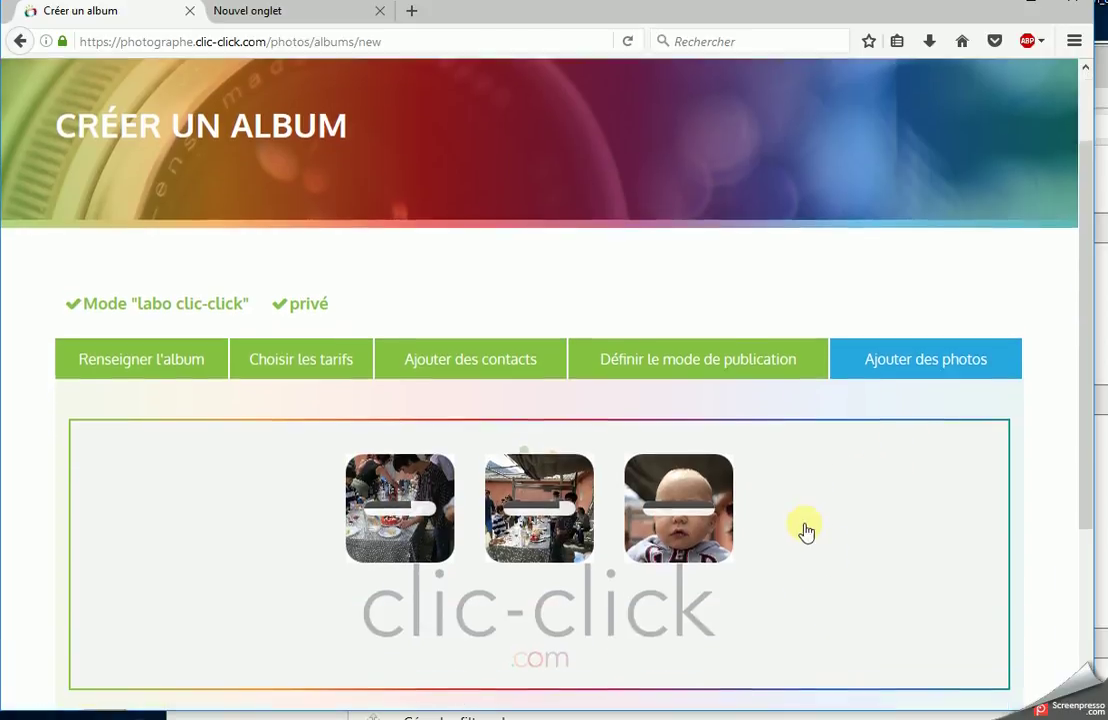
scroll(808, 552, up, 2)
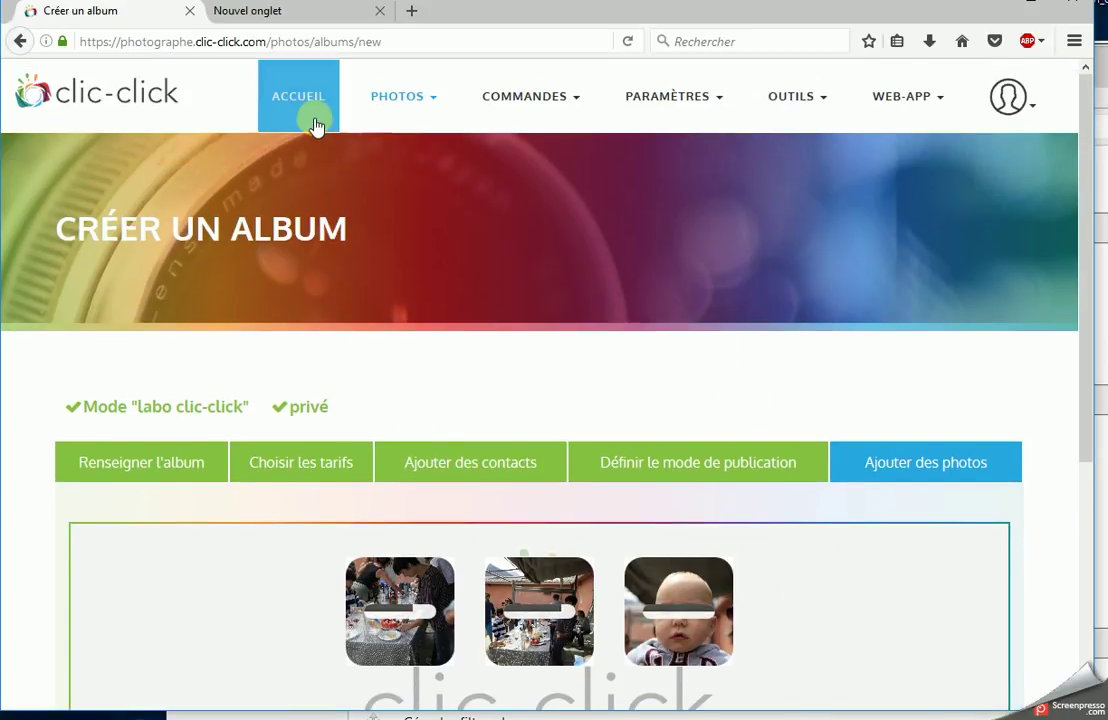
mouse_move(659, 119)
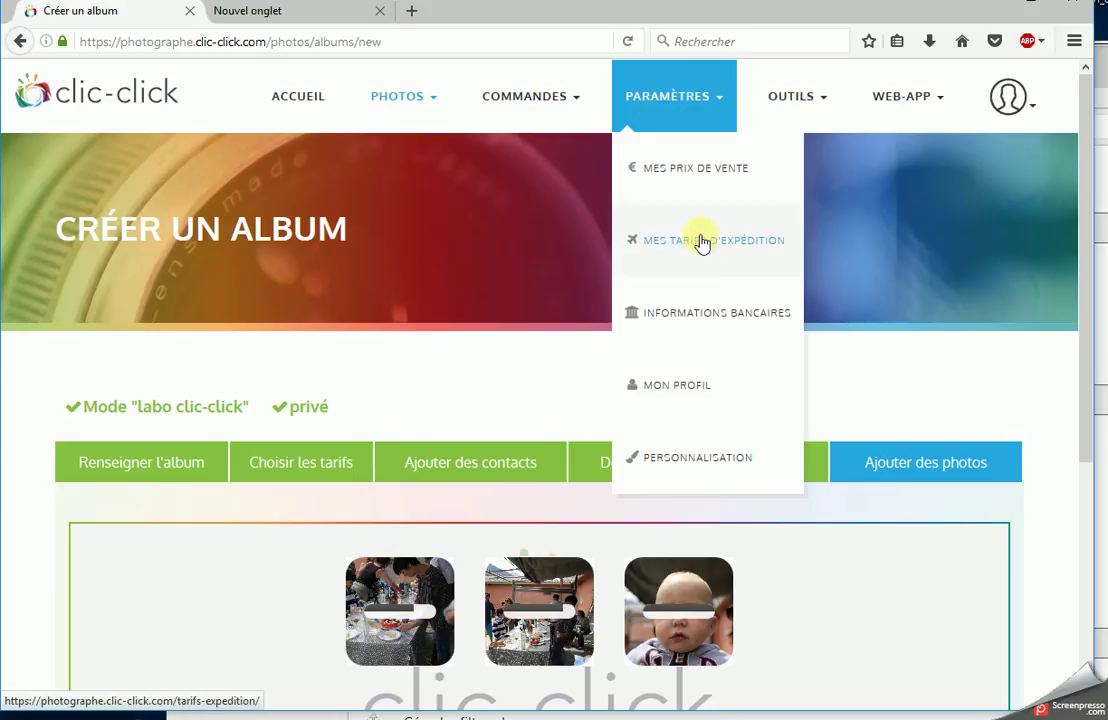
click(708, 333)
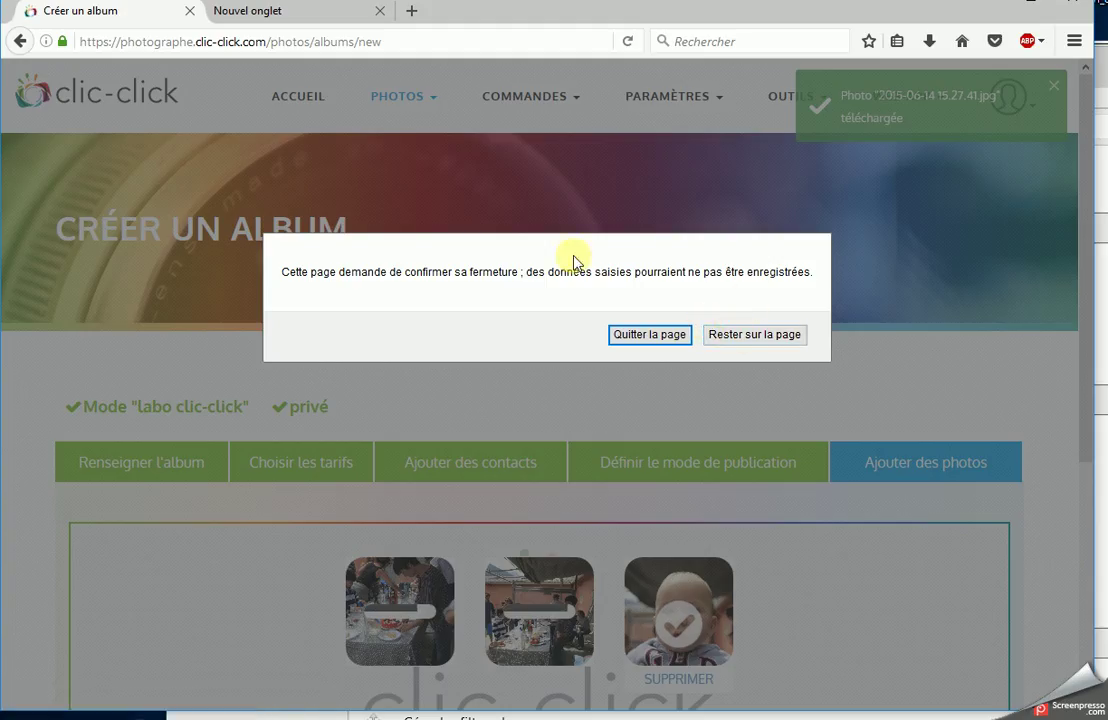
click(754, 335)
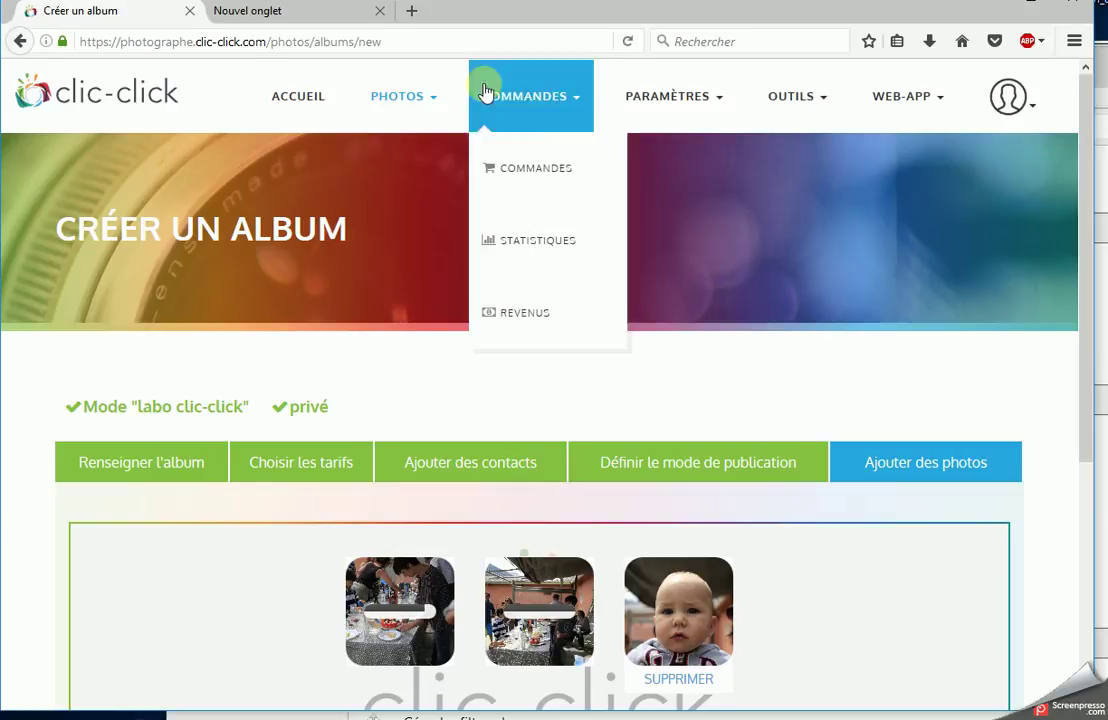
- Return to the album creation tab and open the coupons page
click(285, 15)
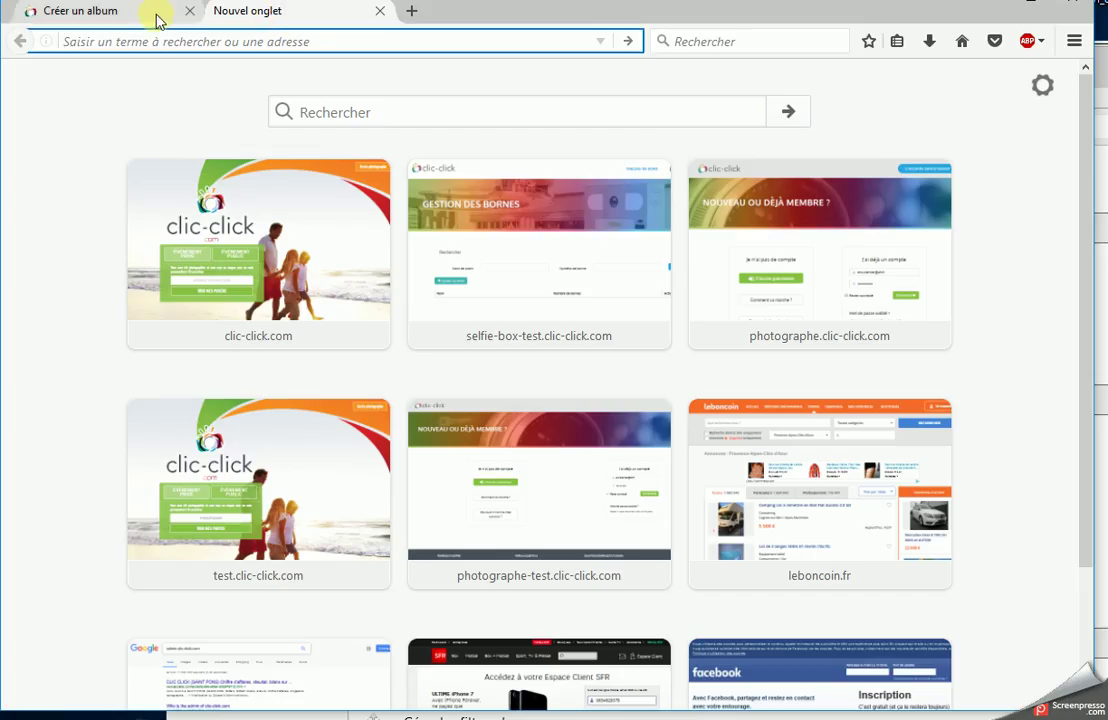
click(158, 18)
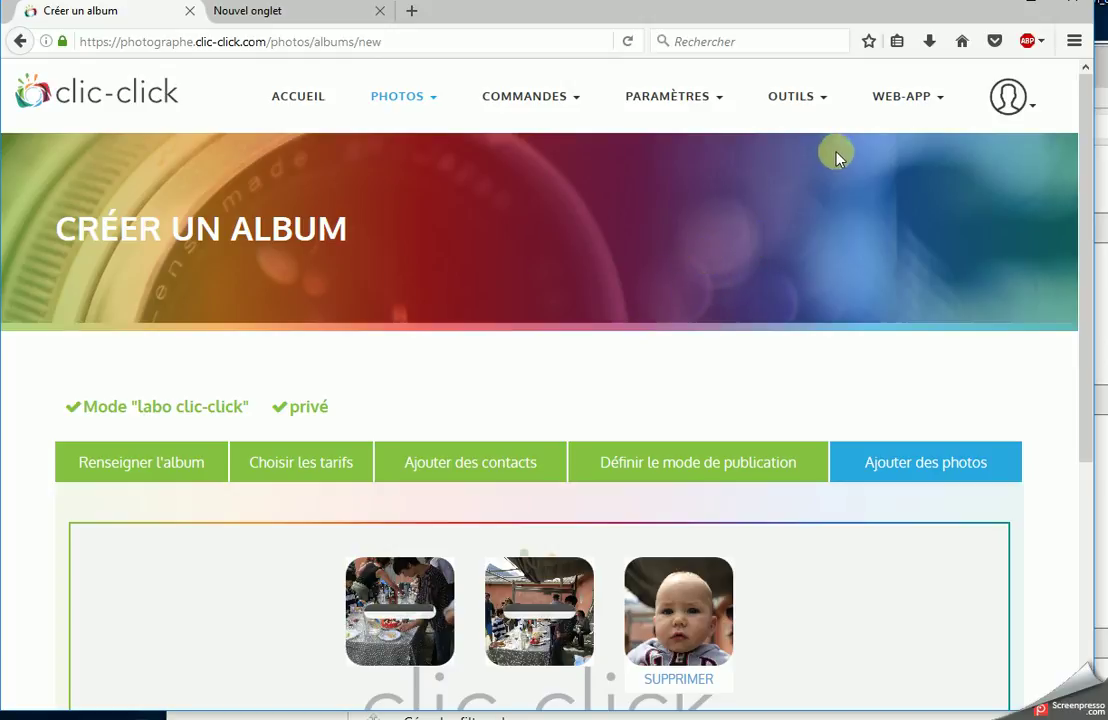
mouse_move(795, 100)
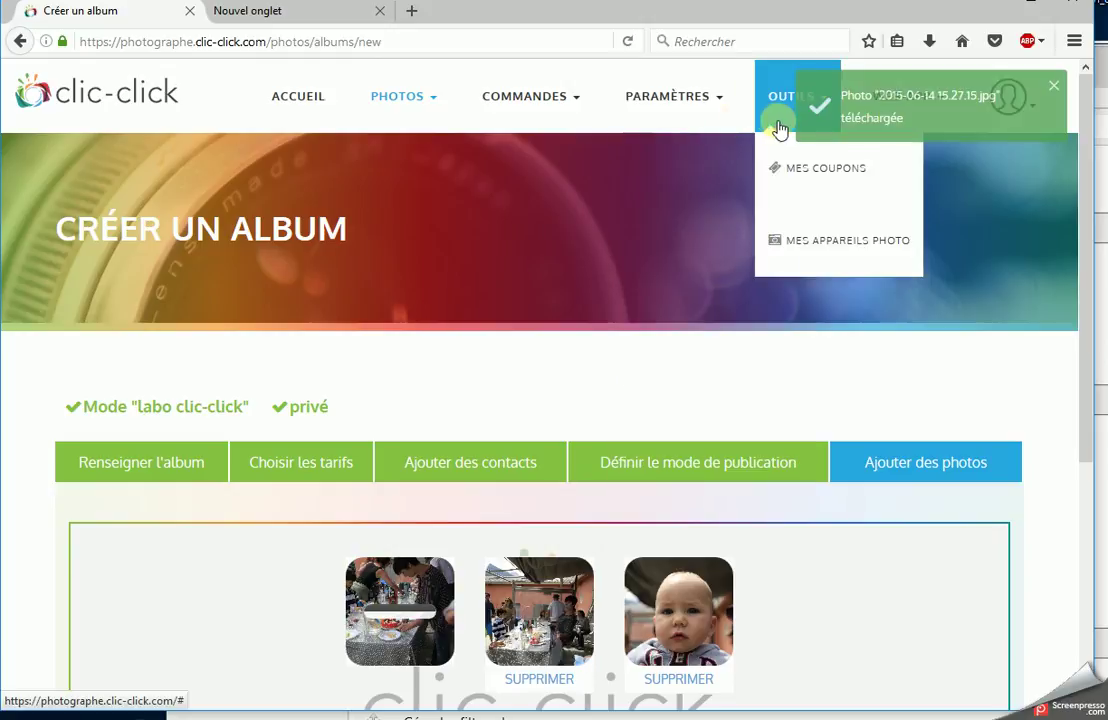
click(818, 170)
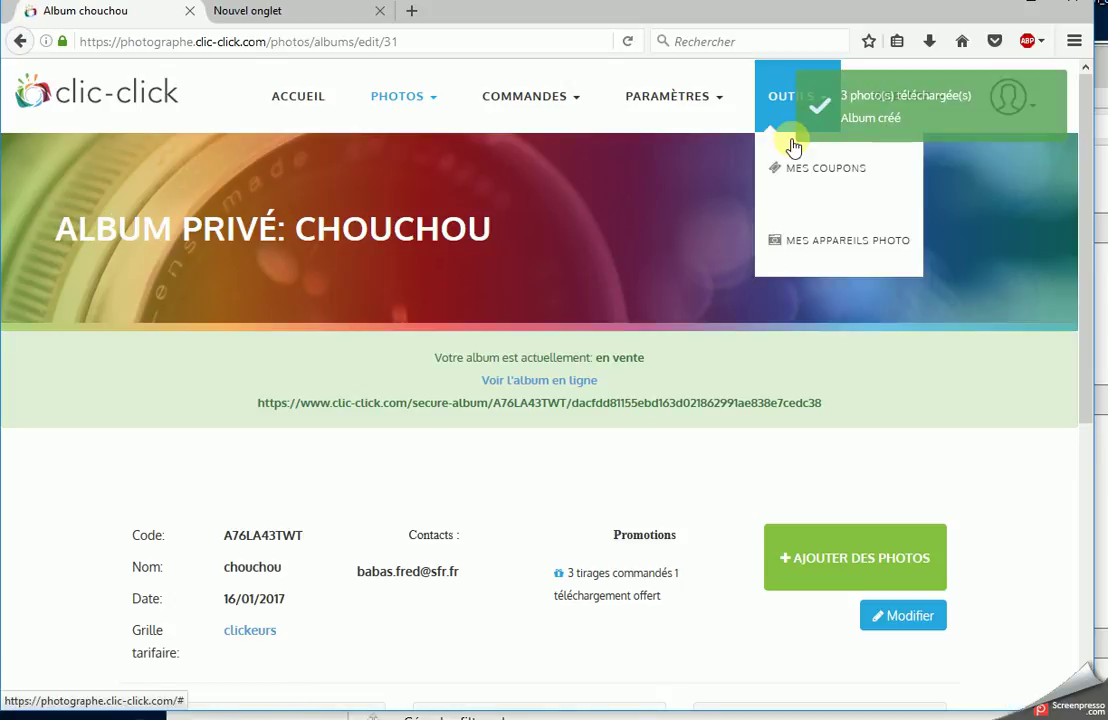
- Select the chouchou album's Code value and copy it with Copier
mouse_move(793, 113)
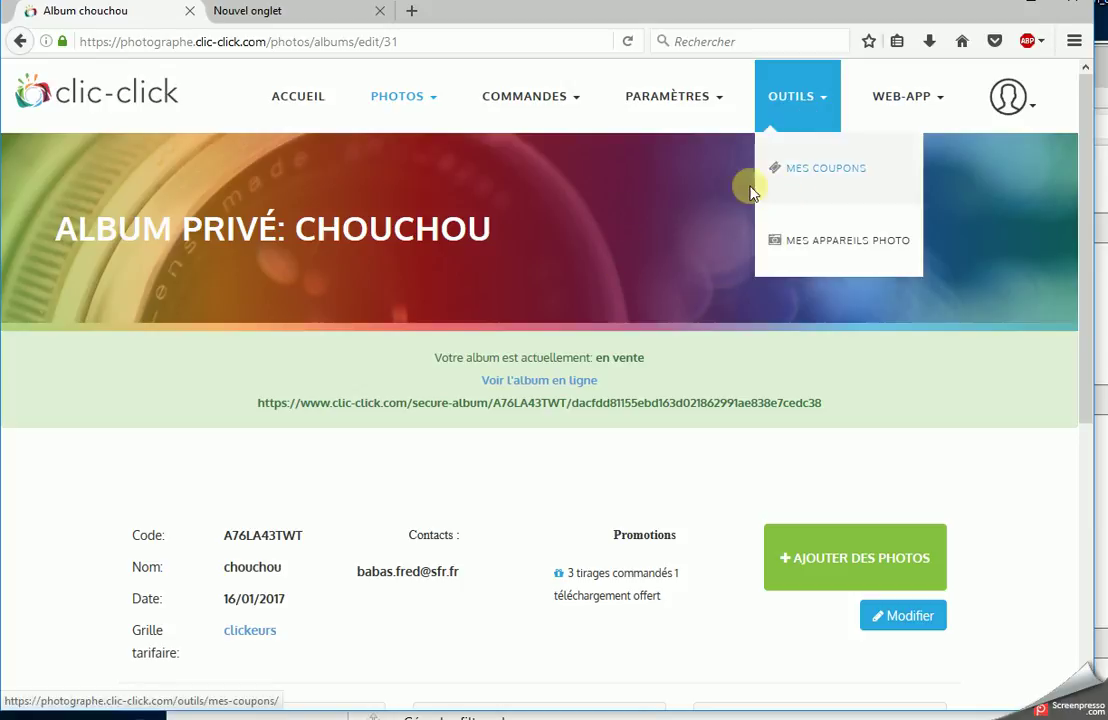
scroll(600, 195, down, 4)
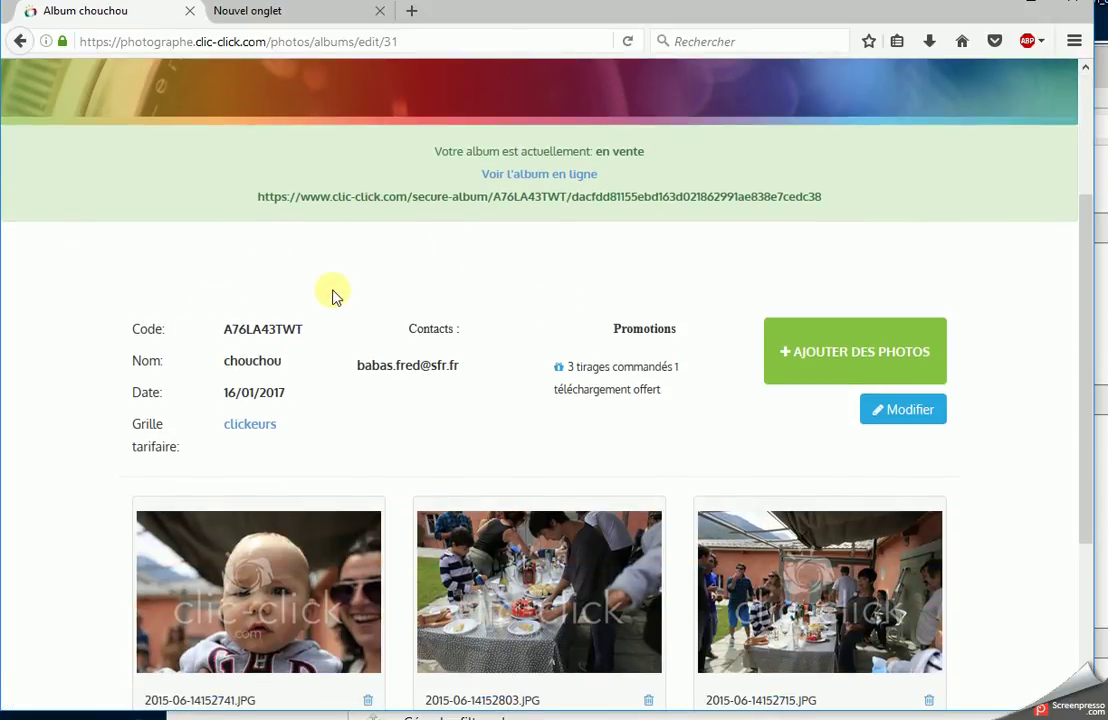
drag(220, 329, 323, 340)
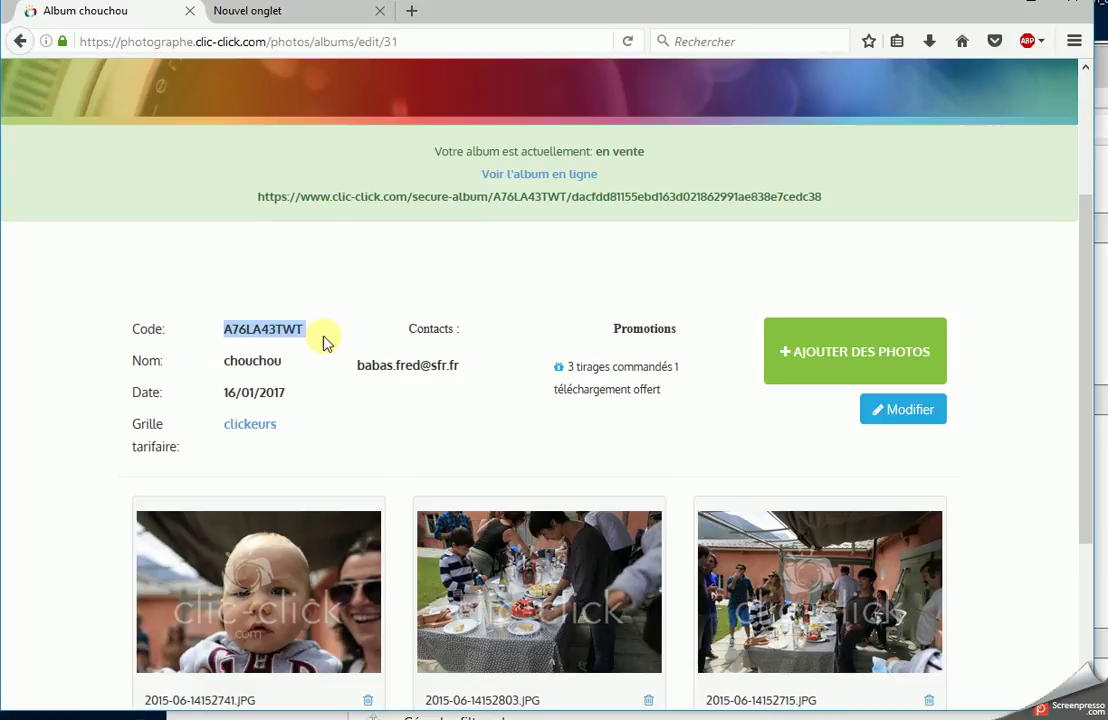
right_click(284, 329)
click(329, 343)
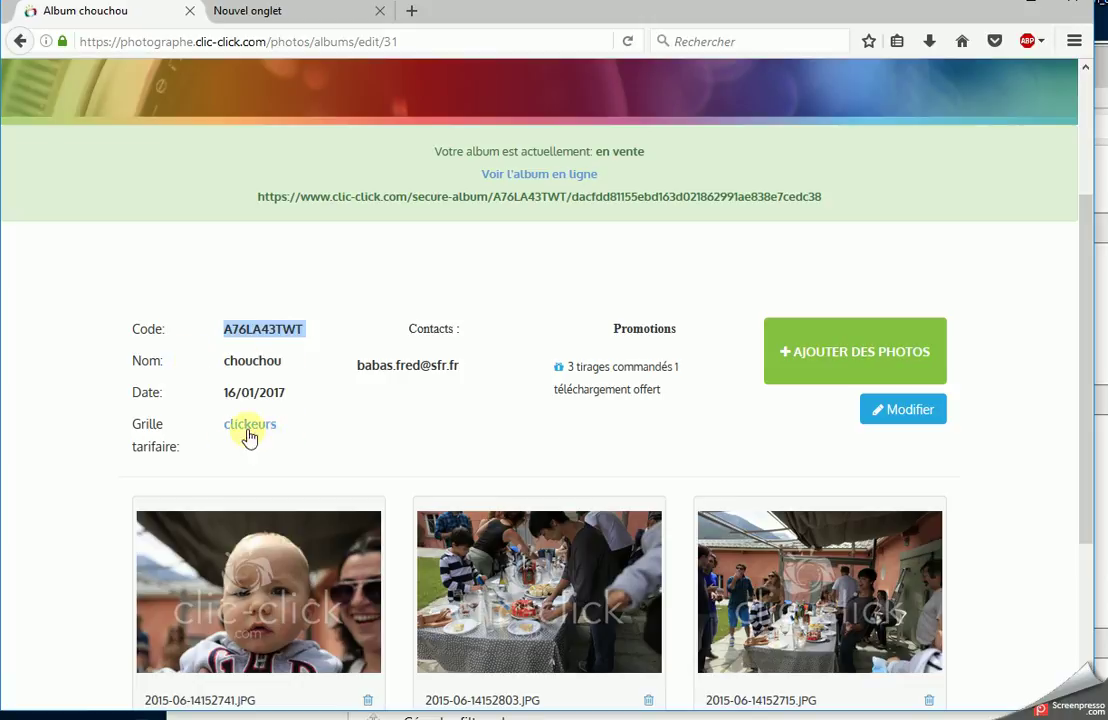
- Delete the chouchou album's existing download promotion
click(906, 414)
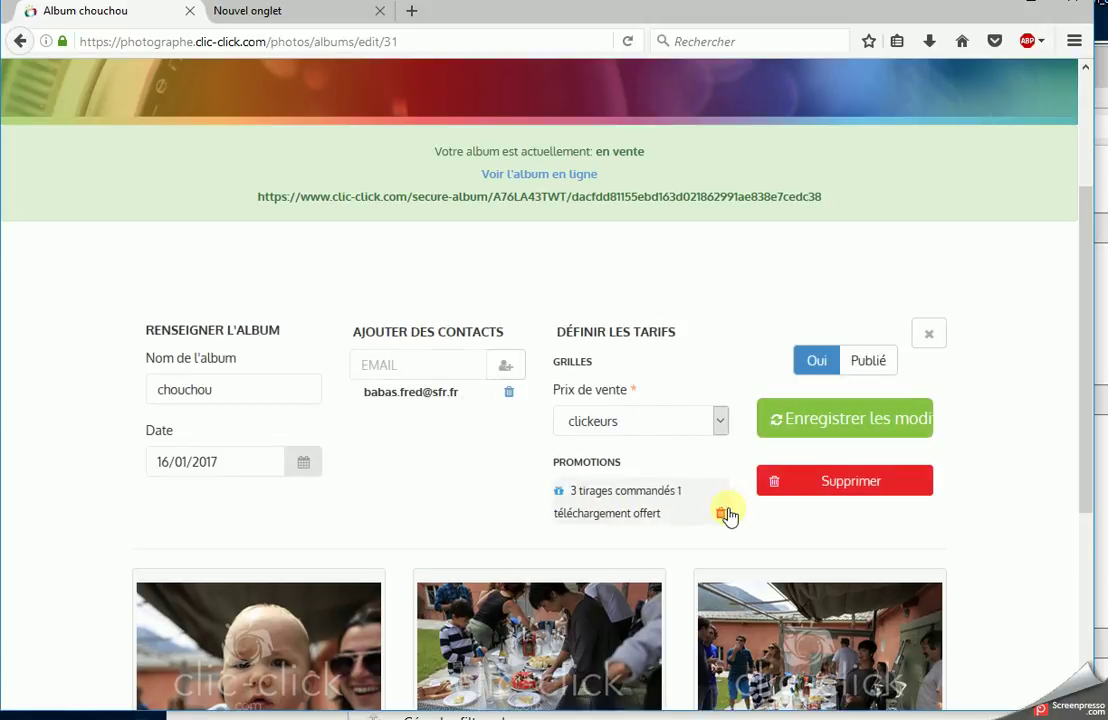
click(720, 514)
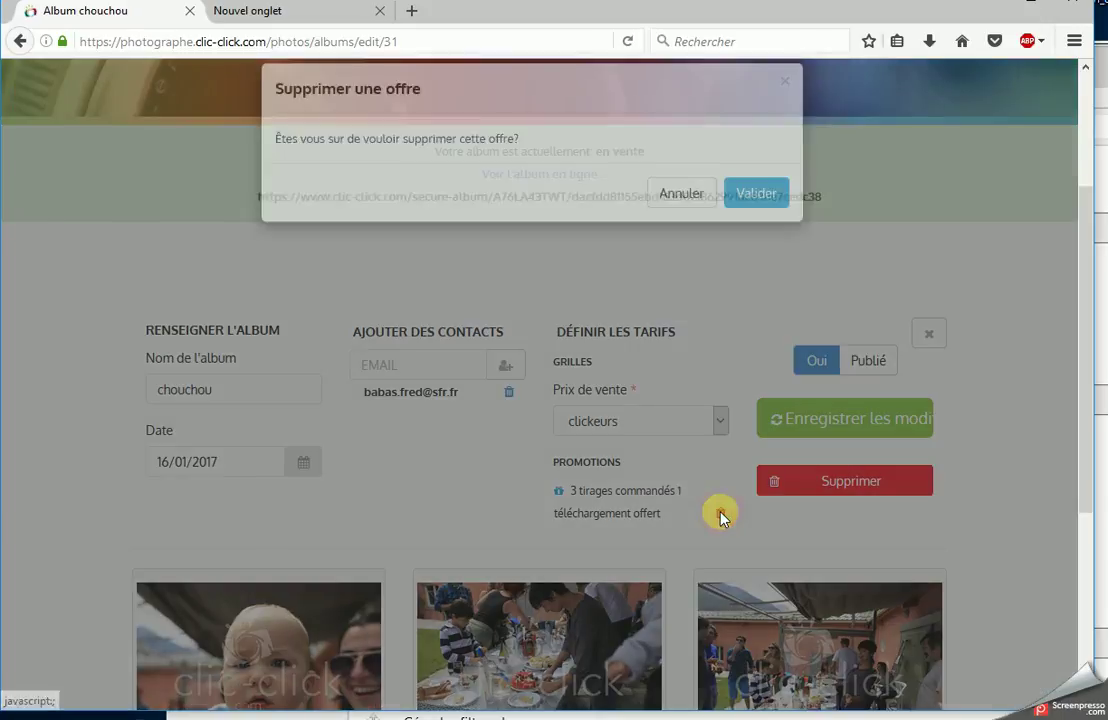
click(760, 218)
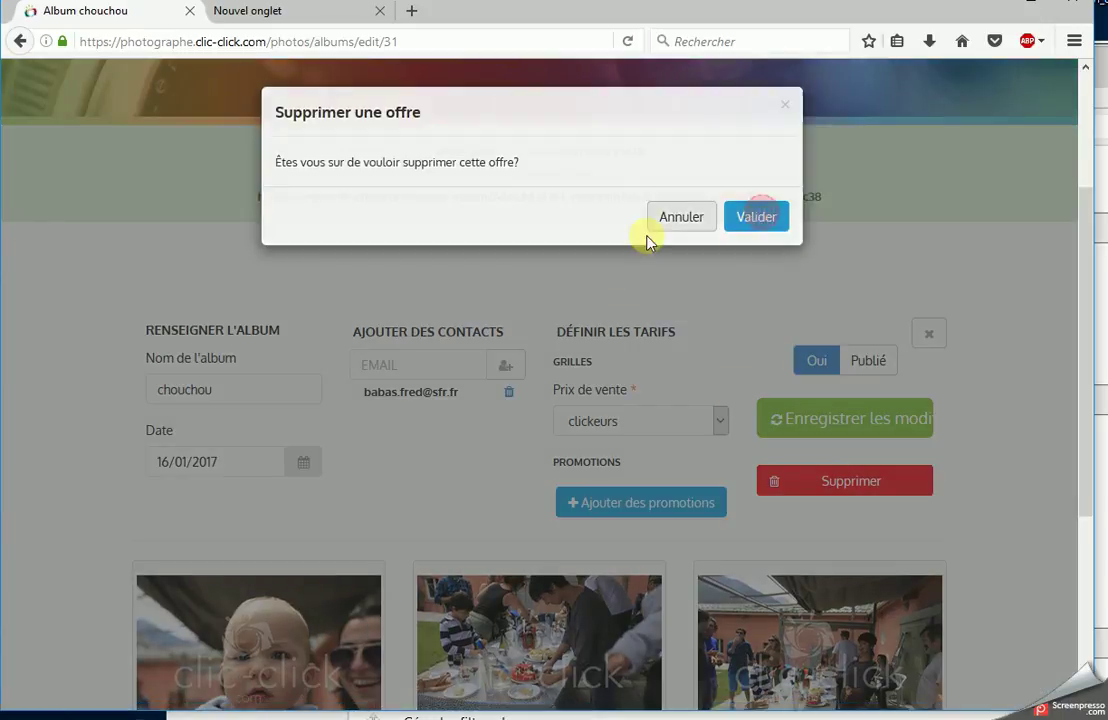
- Add a photo promotion with 3 prints bought and 1 offered free
click(624, 502)
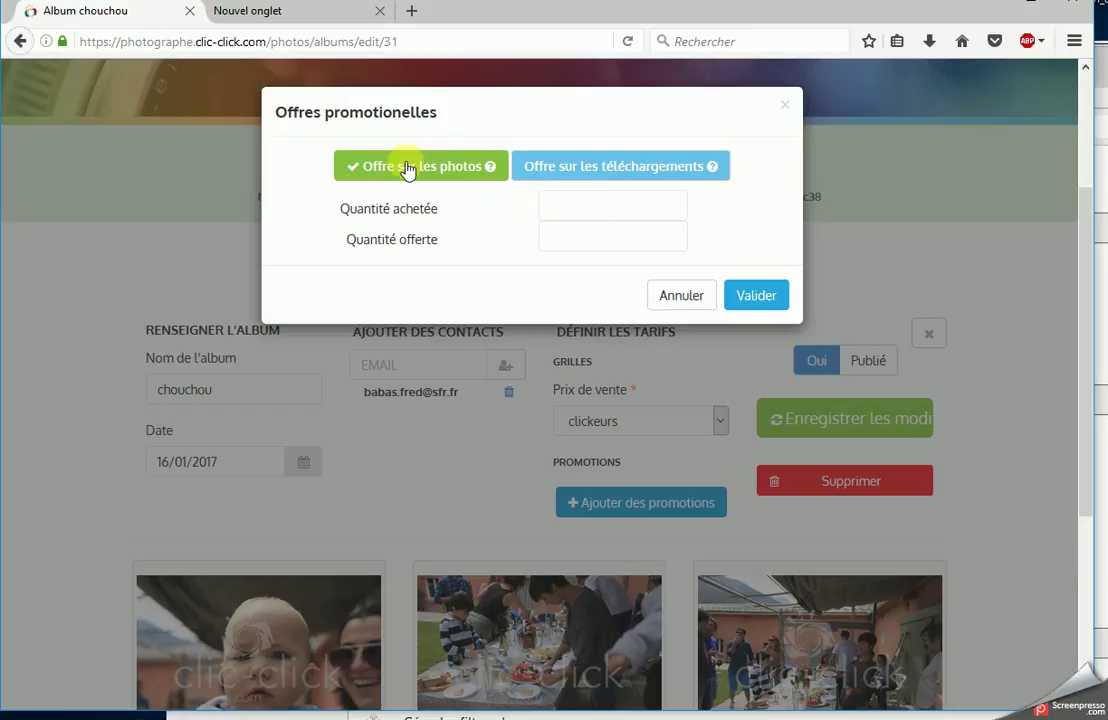
click(663, 211)
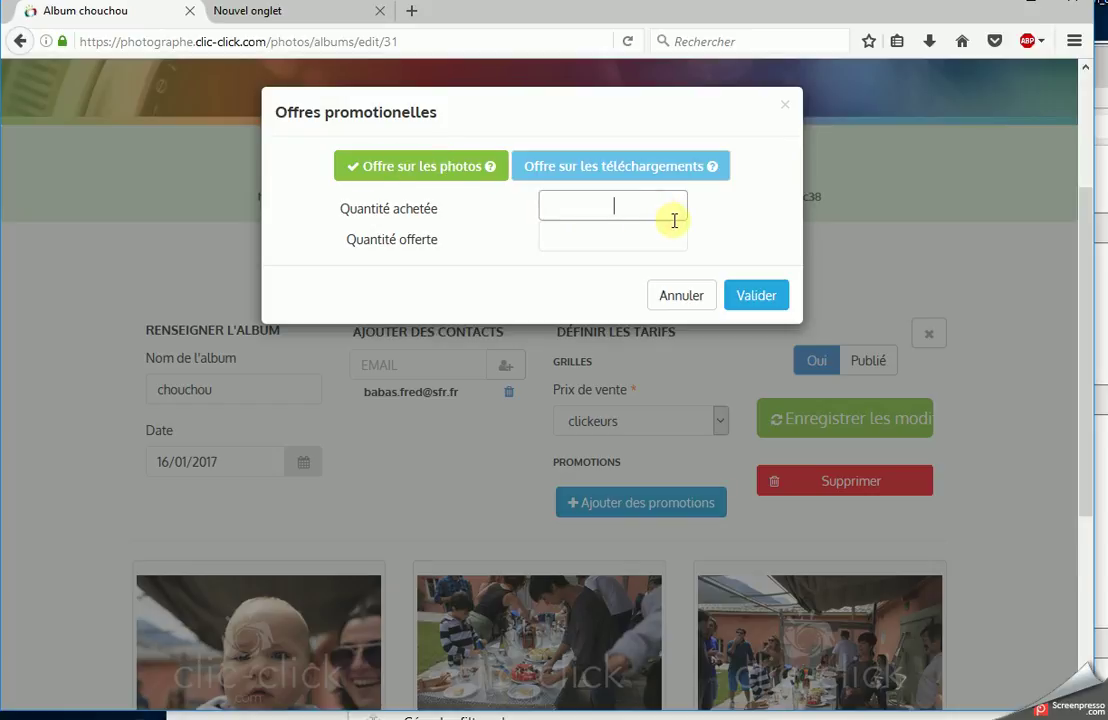
click(643, 234)
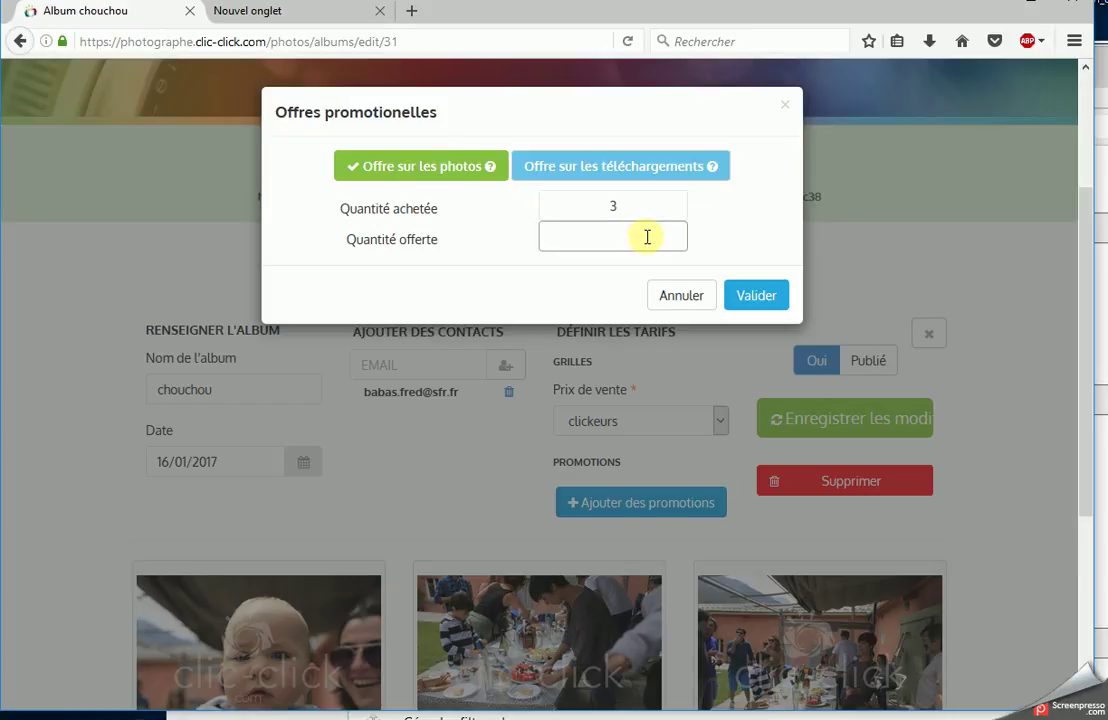
text(1)
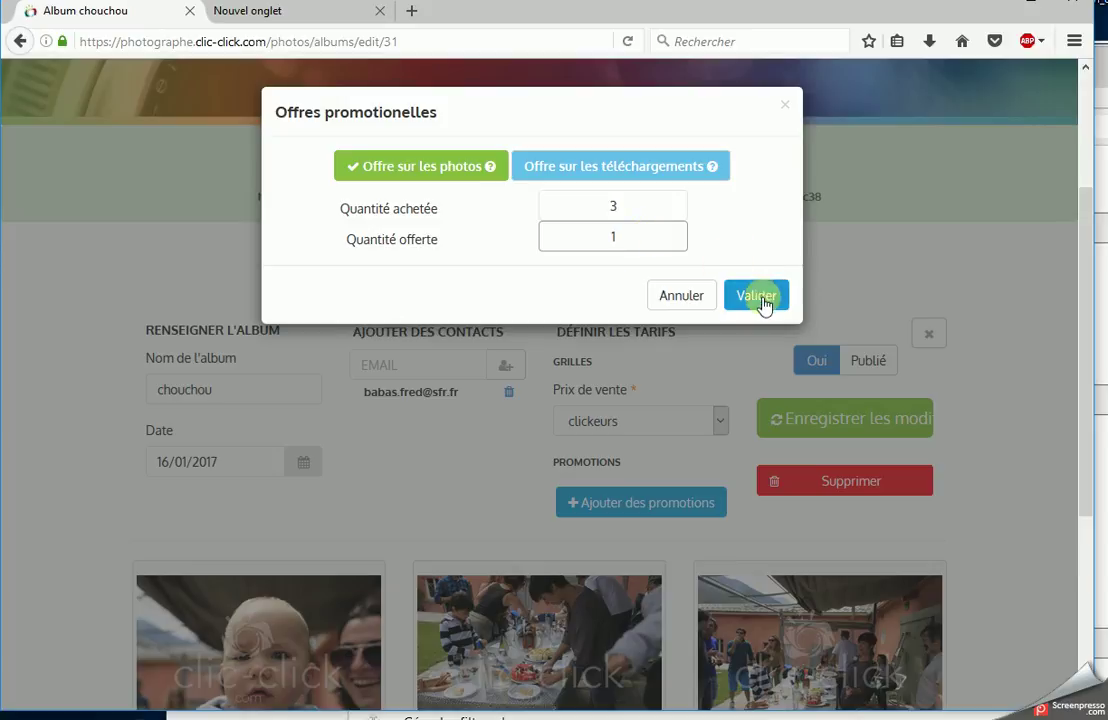
click(757, 297)
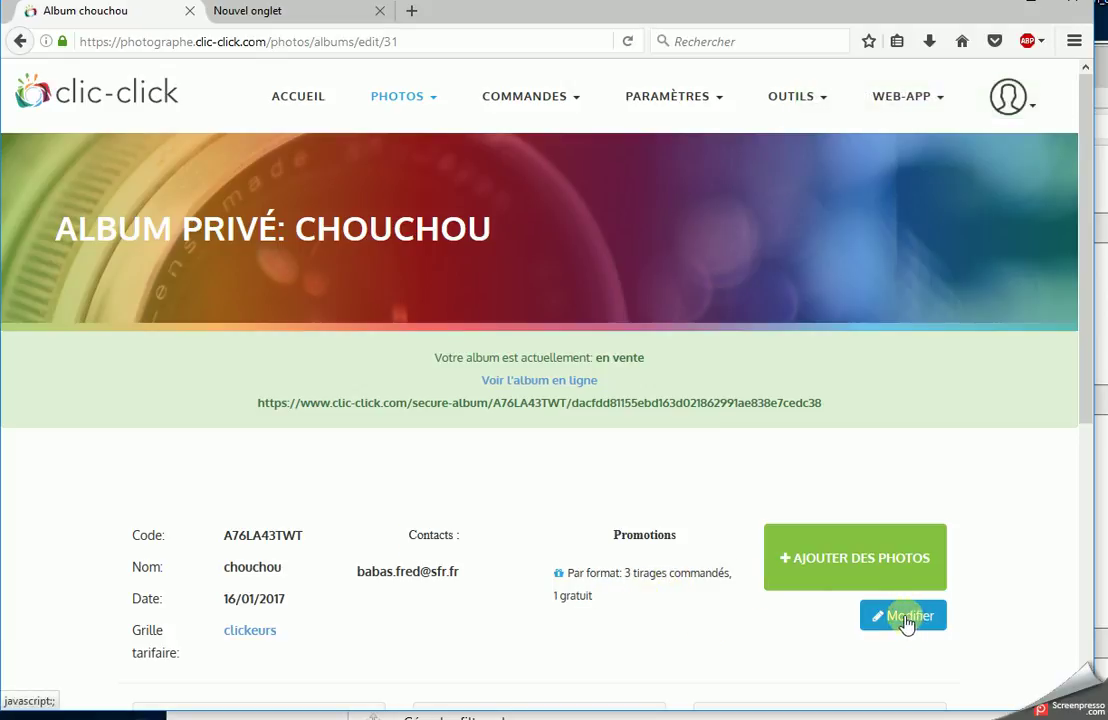
- Open Mes albums and scroll the grid to confirm chouchou lists 3 photos
mouse_move(432, 136)
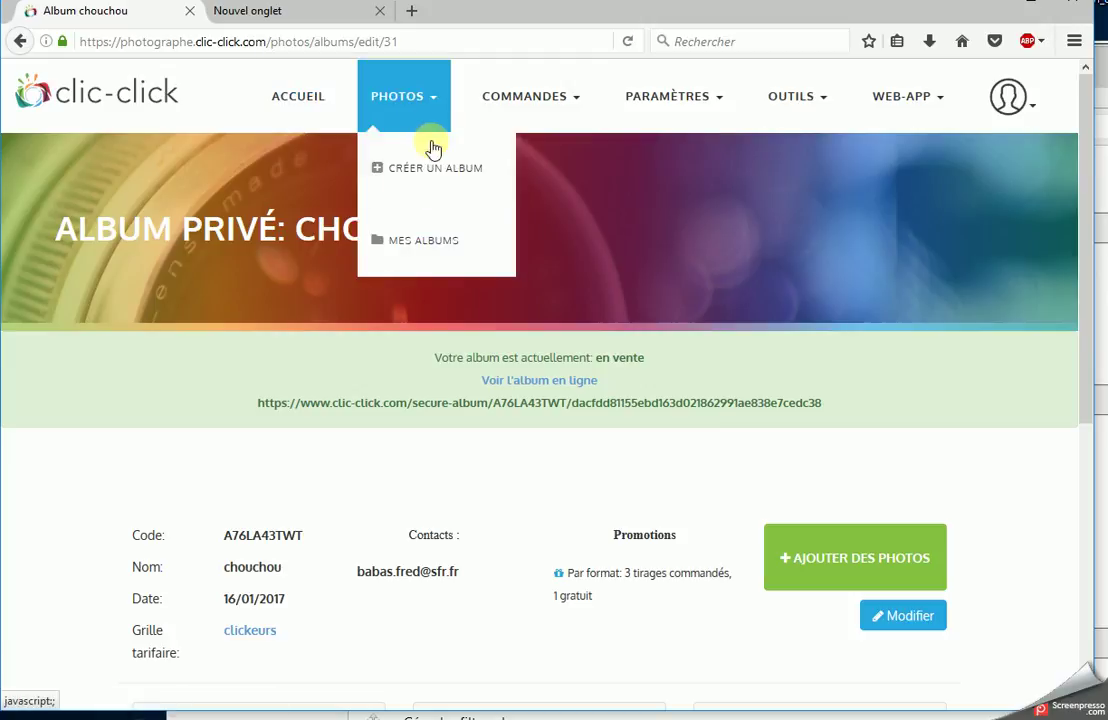
click(446, 255)
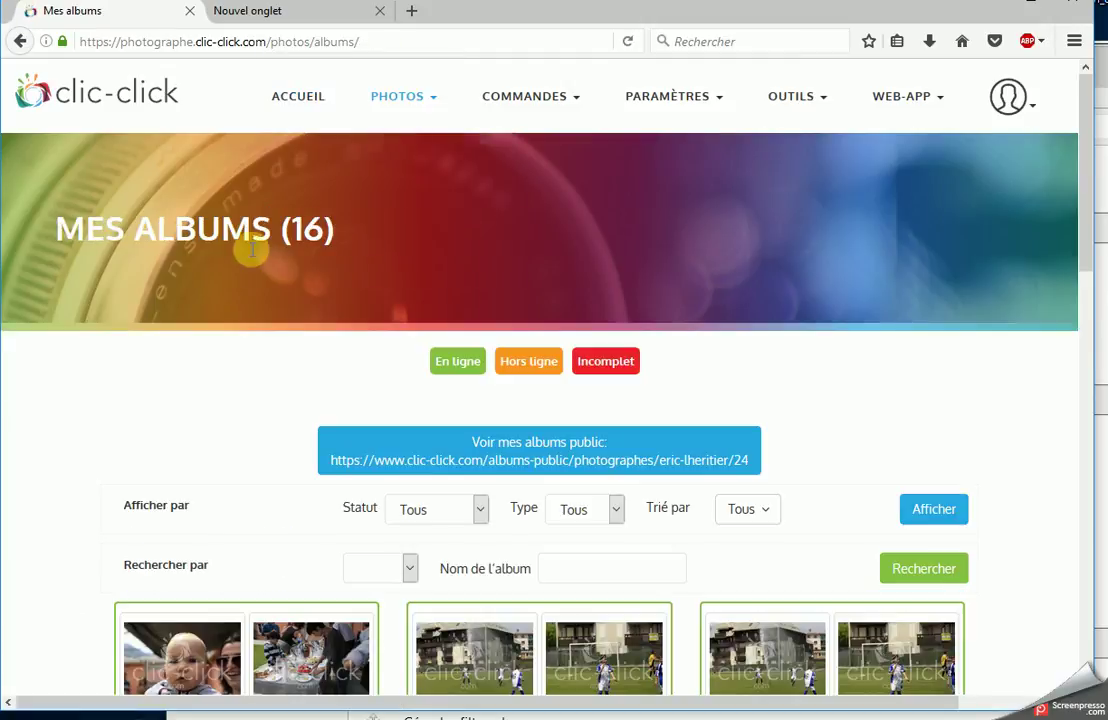
scroll(393, 275, down, 4)
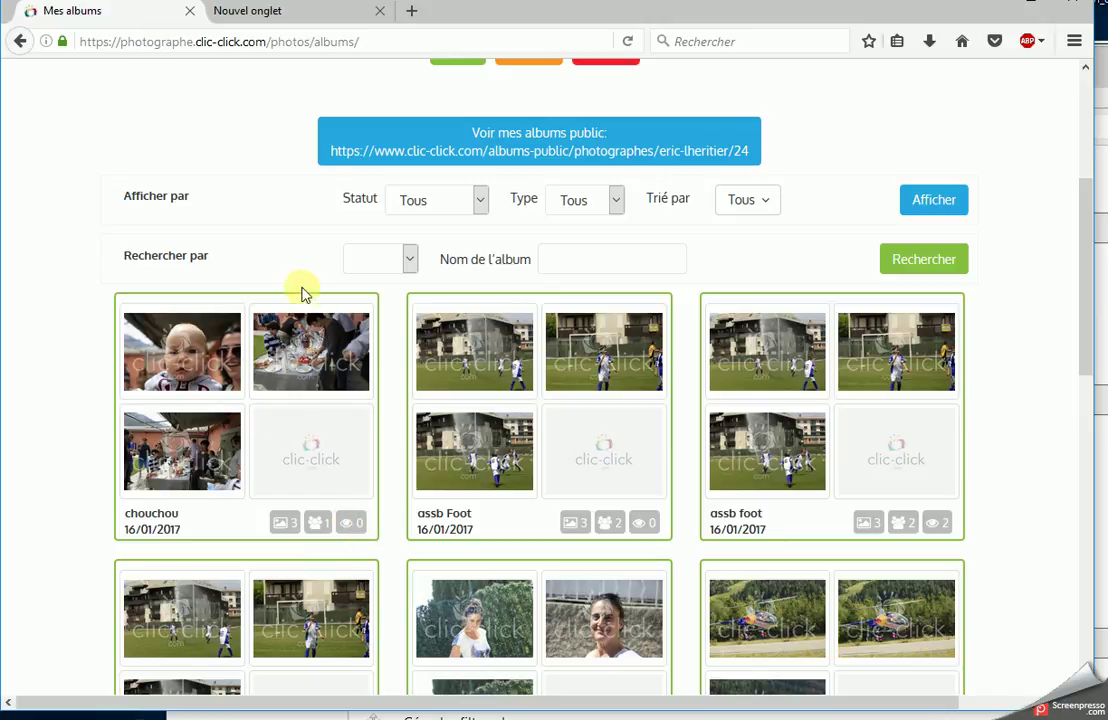
scroll(372, 485, down, 3)
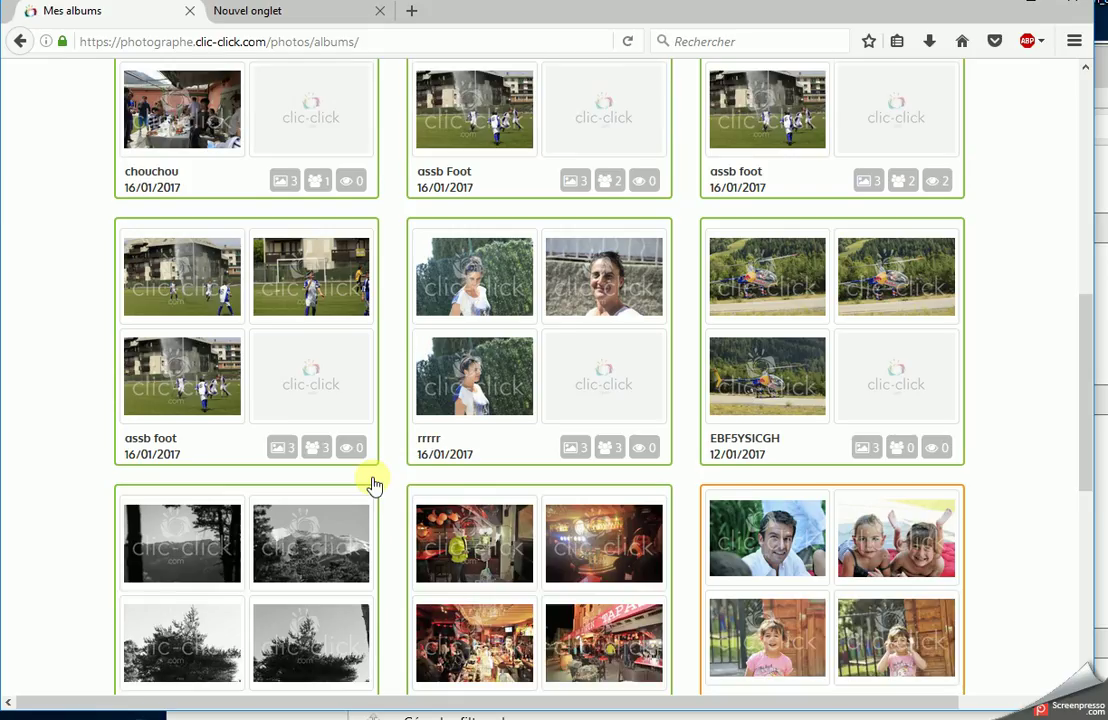
scroll(372, 485, down, 1)
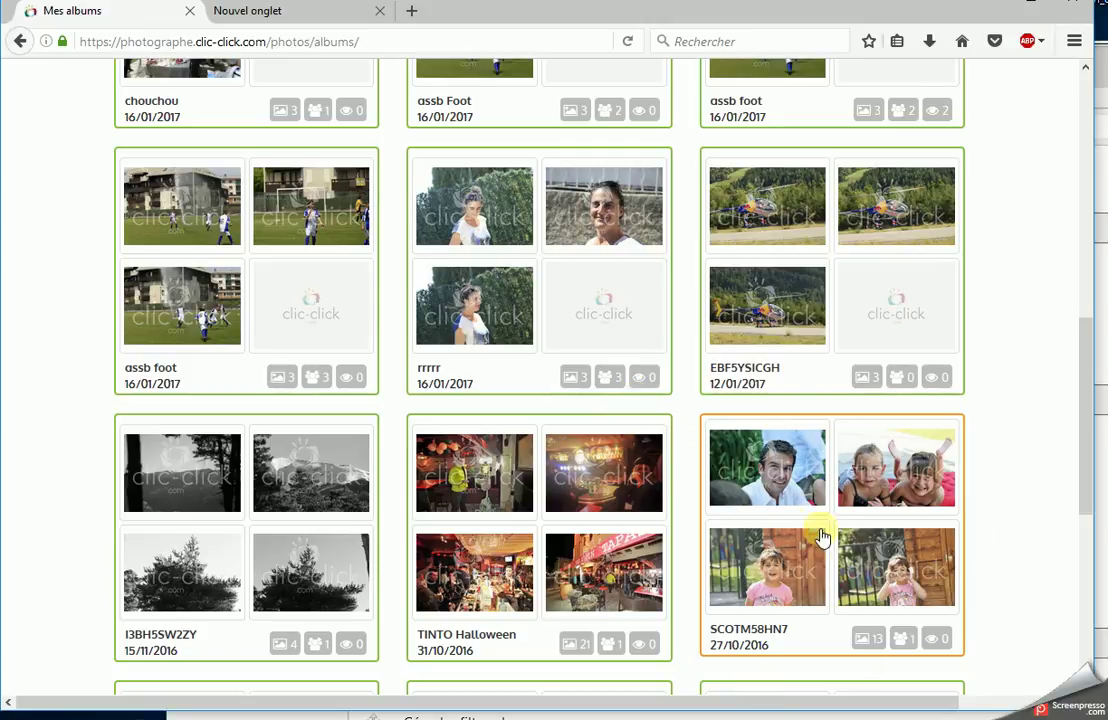
scroll(655, 519, up, 4)
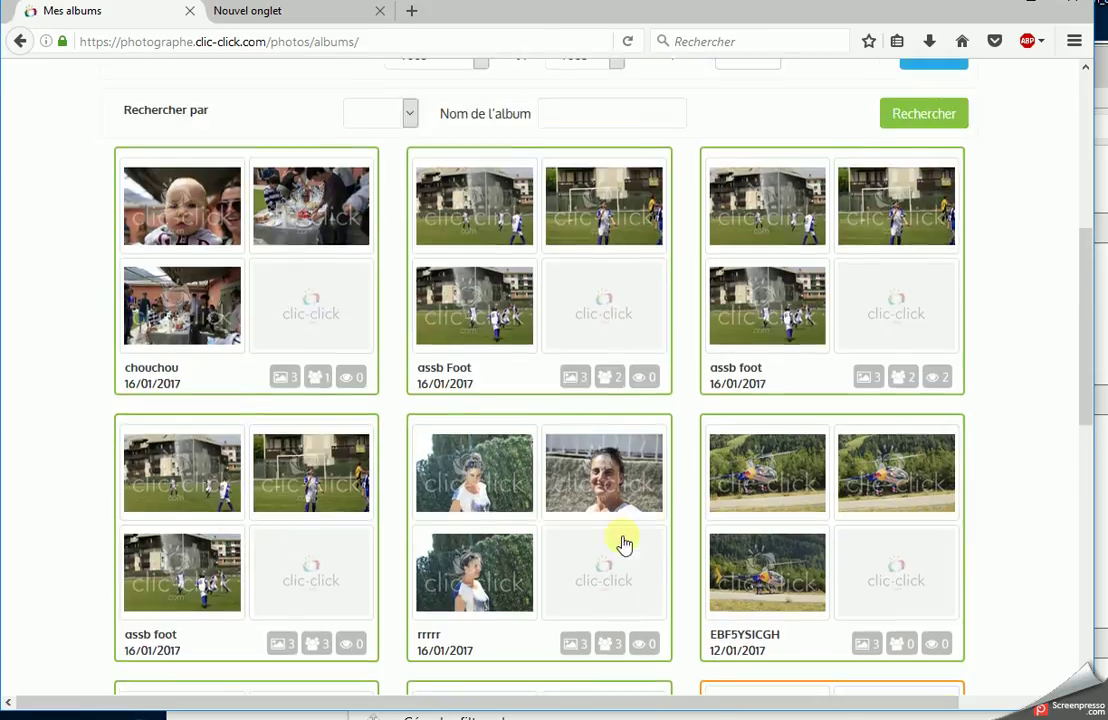
scroll(575, 517, up, 2)
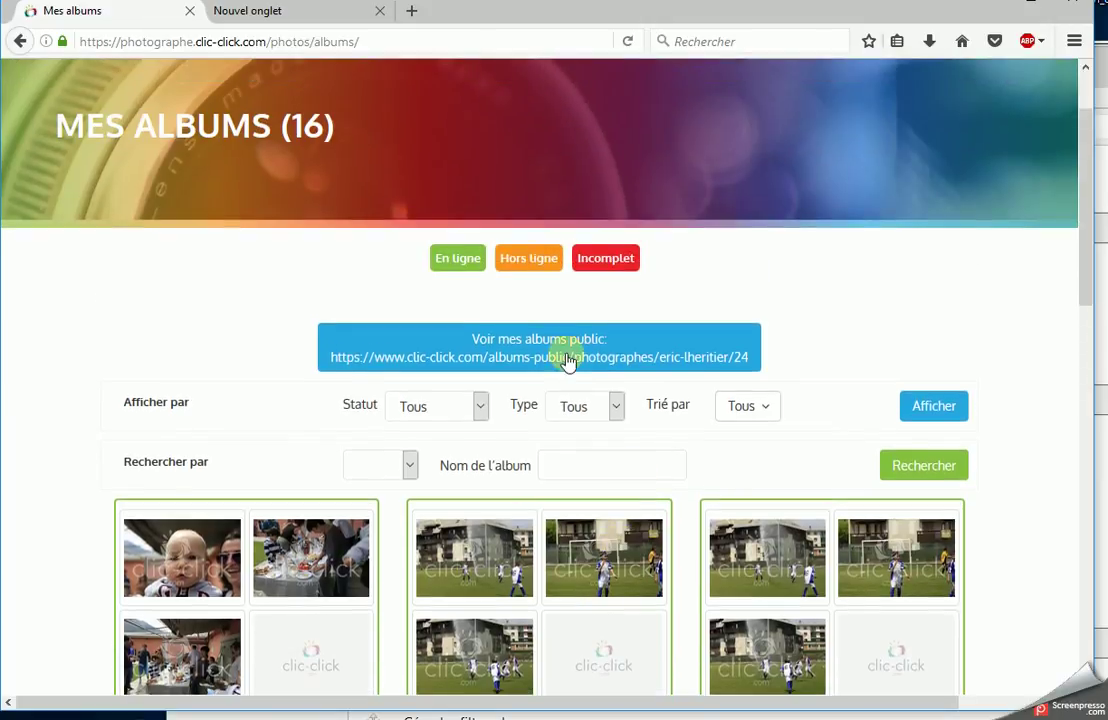
scroll(300, 210, up, 2)
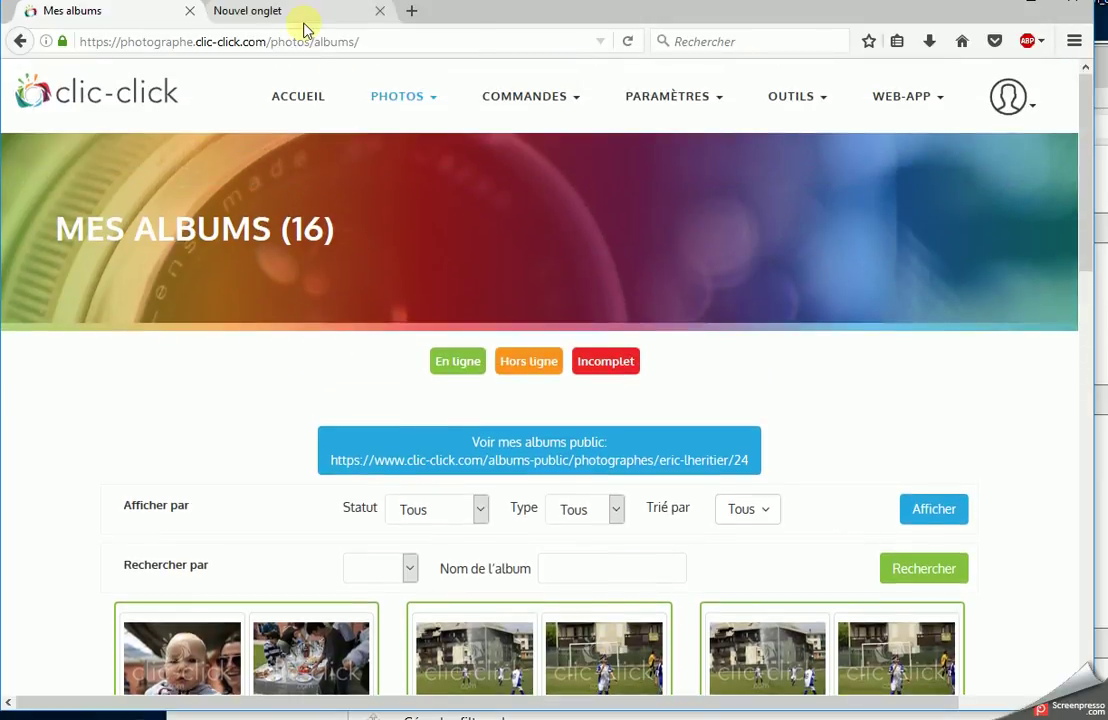
- Search Google for clic-click in the new tab and open 'Bienvenue chez clic-click'
click(297, 12)
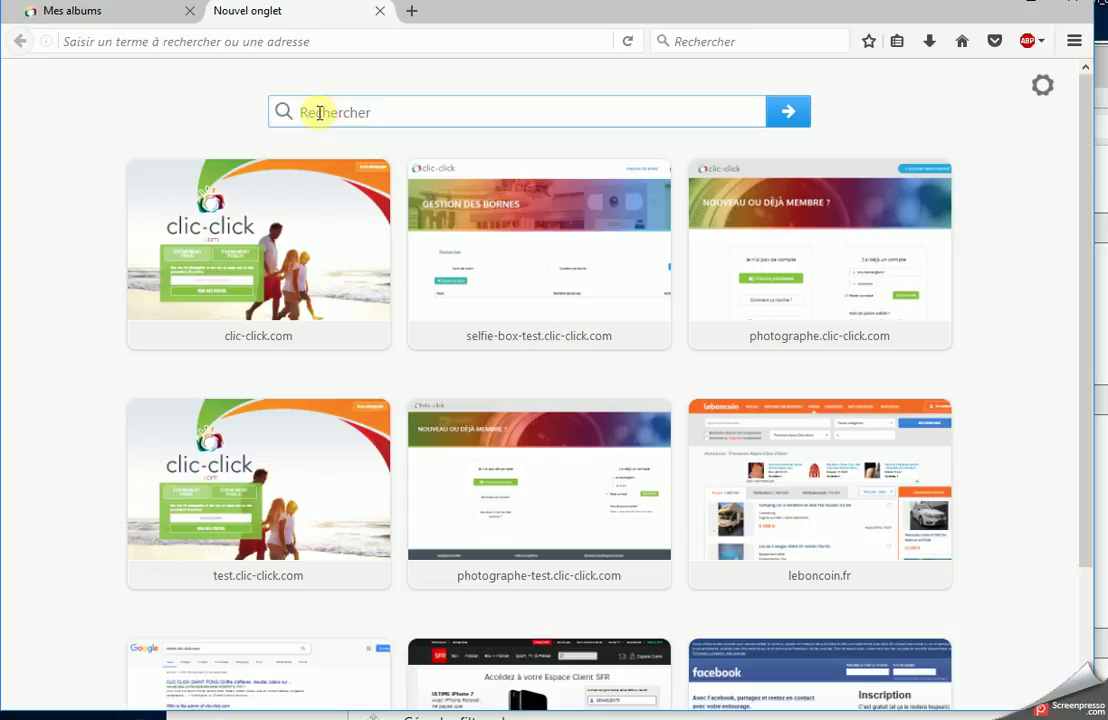
text(clic)
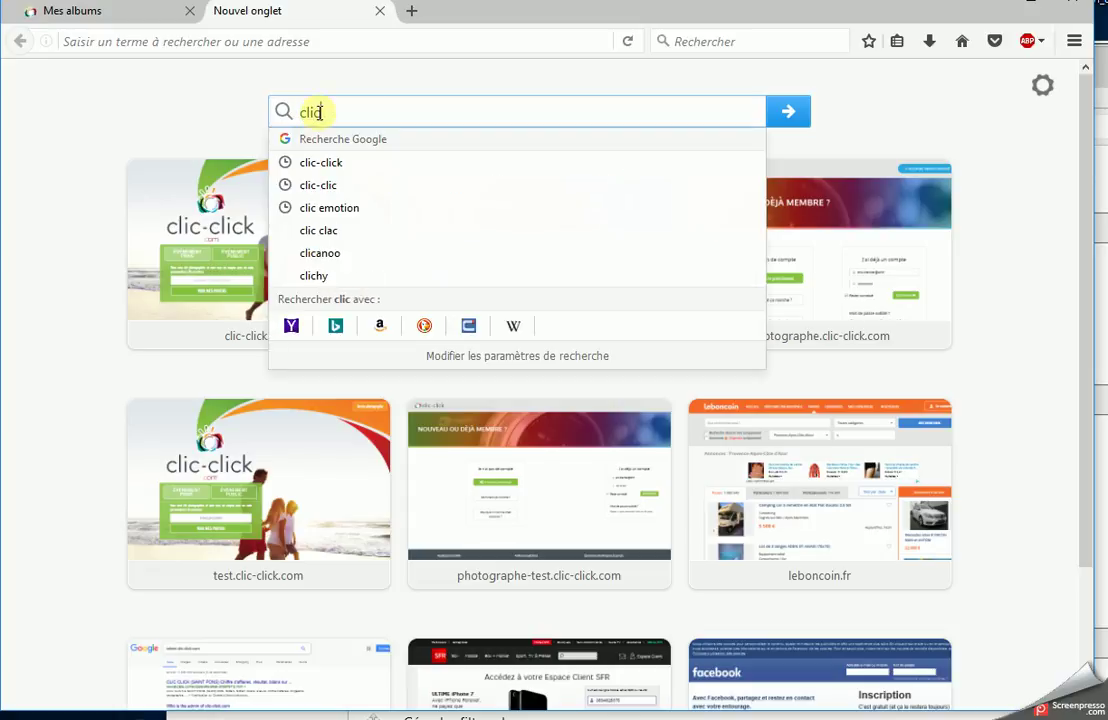
click(321, 162)
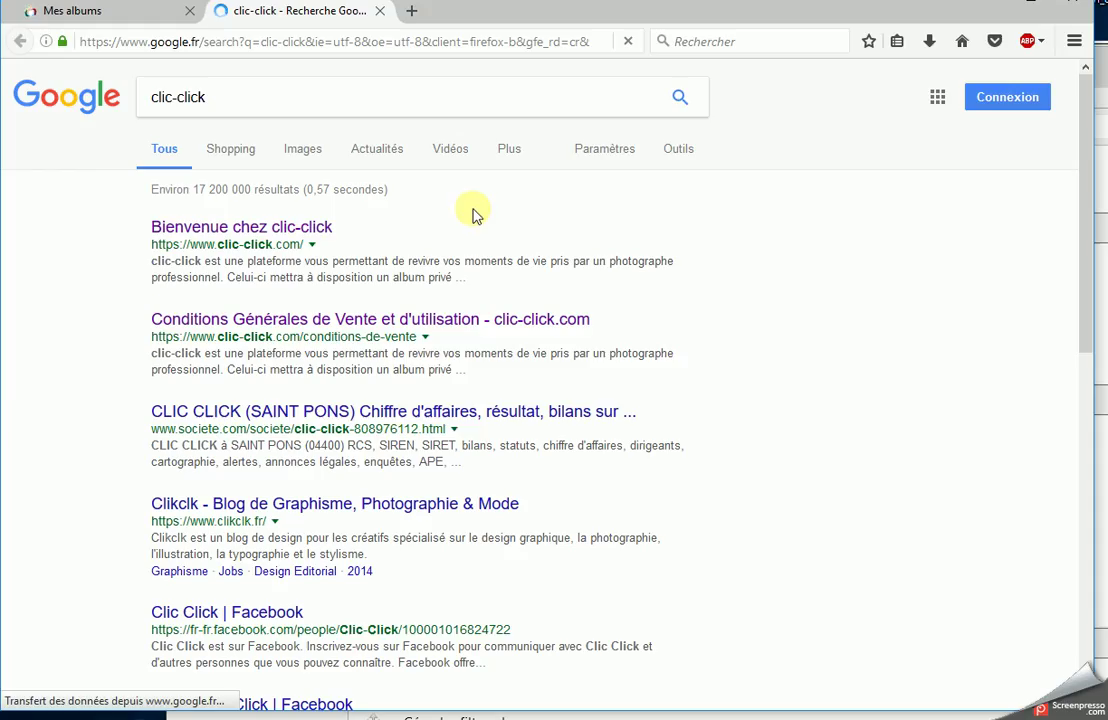
click(202, 230)
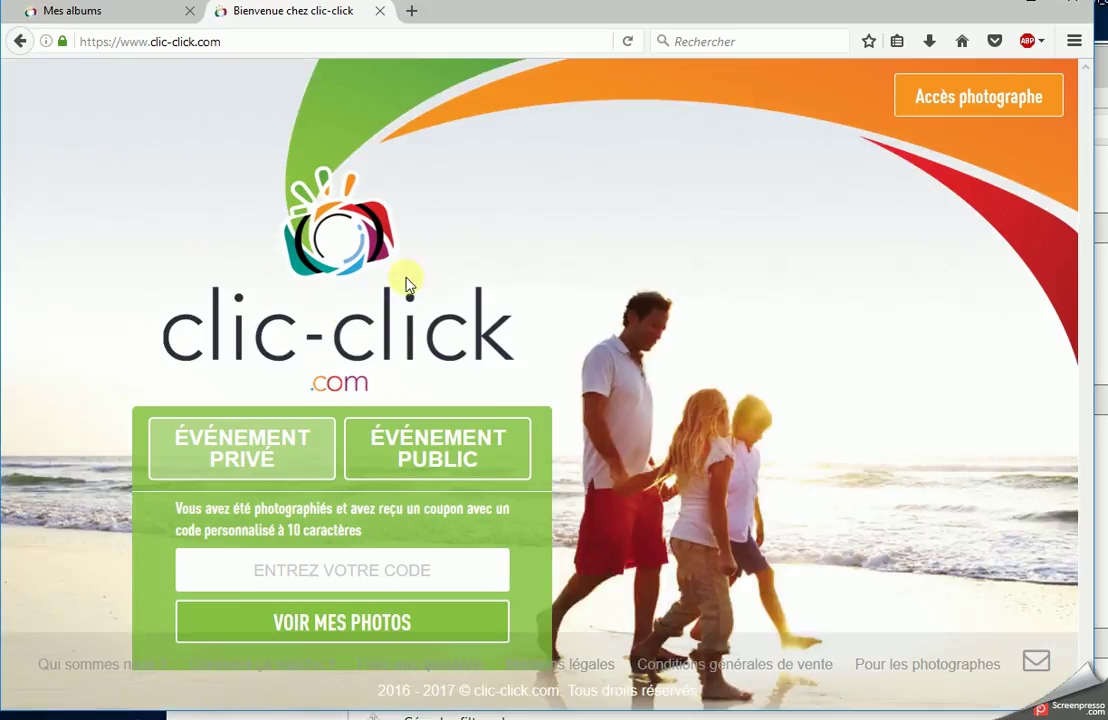
- Paste chouchou's coupon code to view its 3 photos and 3-for-1 offer, then return to Mes albums
right_click(260, 571)
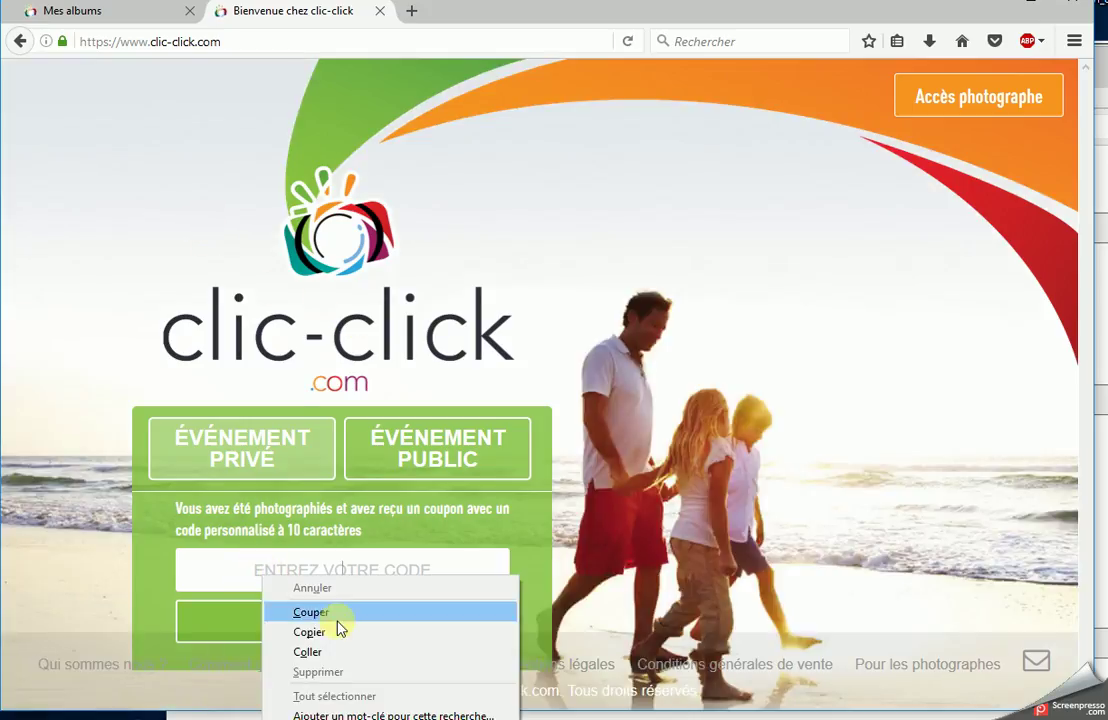
click(343, 650)
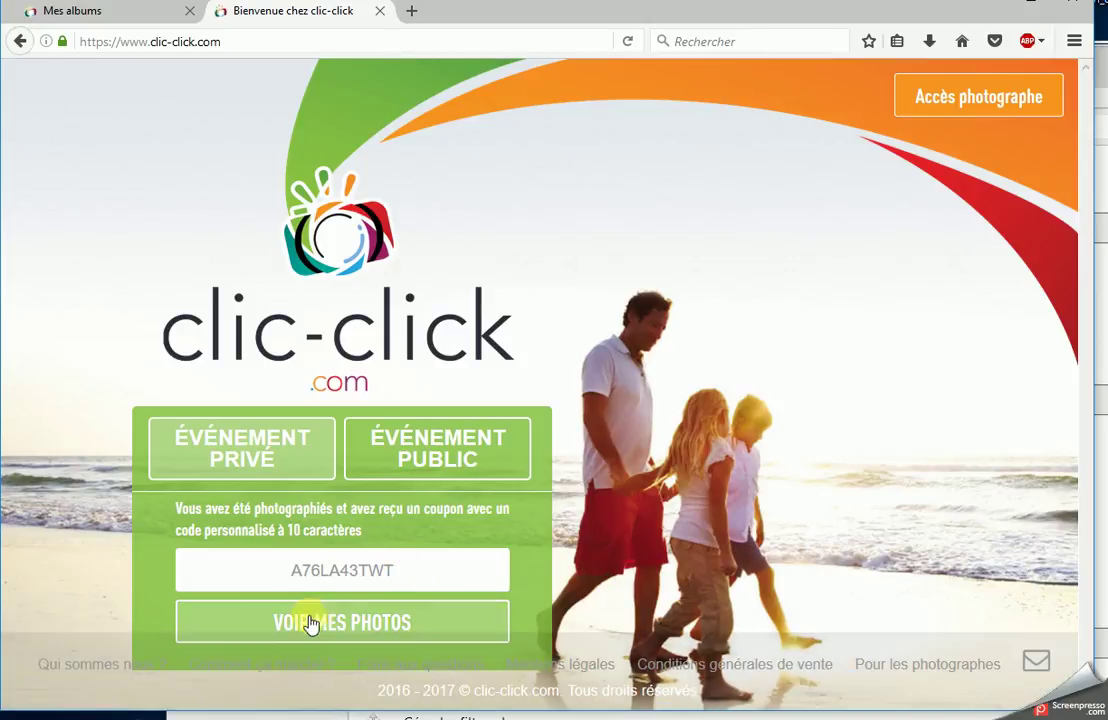
click(316, 620)
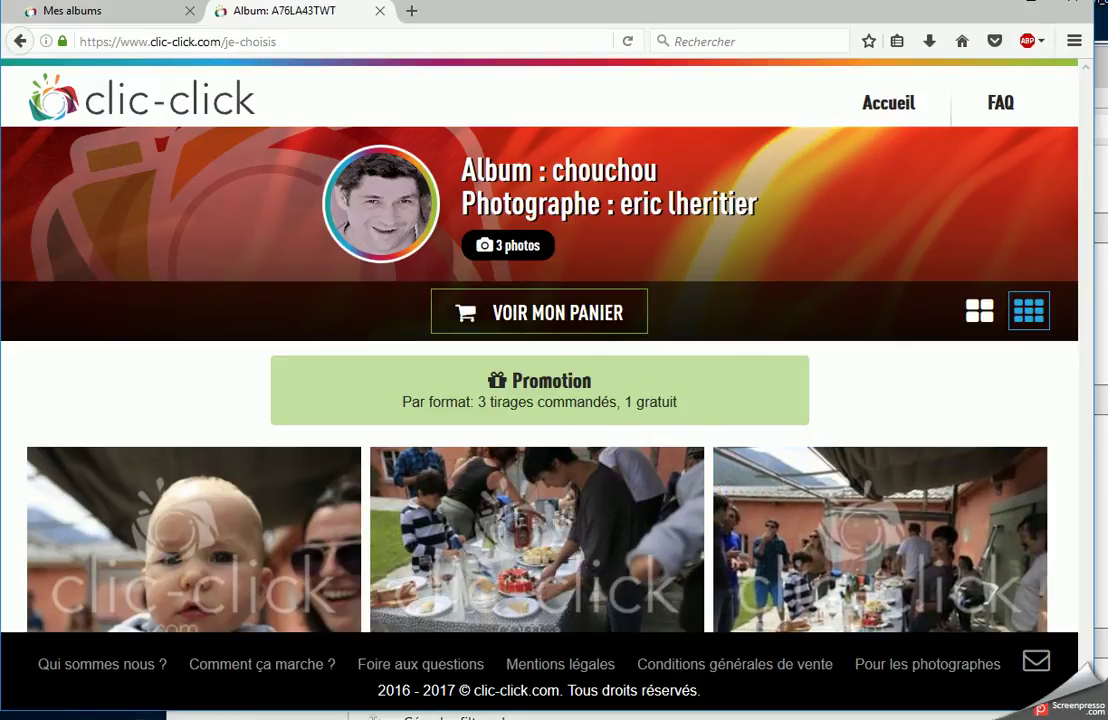
click(86, 28)
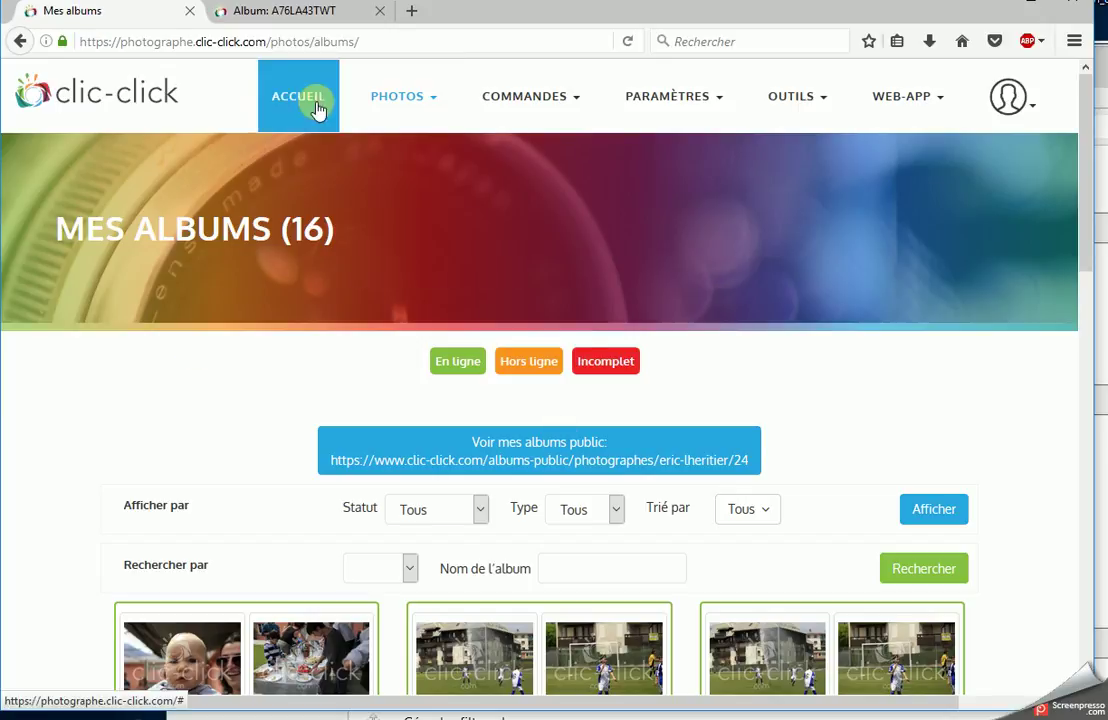
- Create a new album in Labo « clic-click » mode, private with a login code, and advance to pricing
mouse_move(393, 170)
click(432, 176)
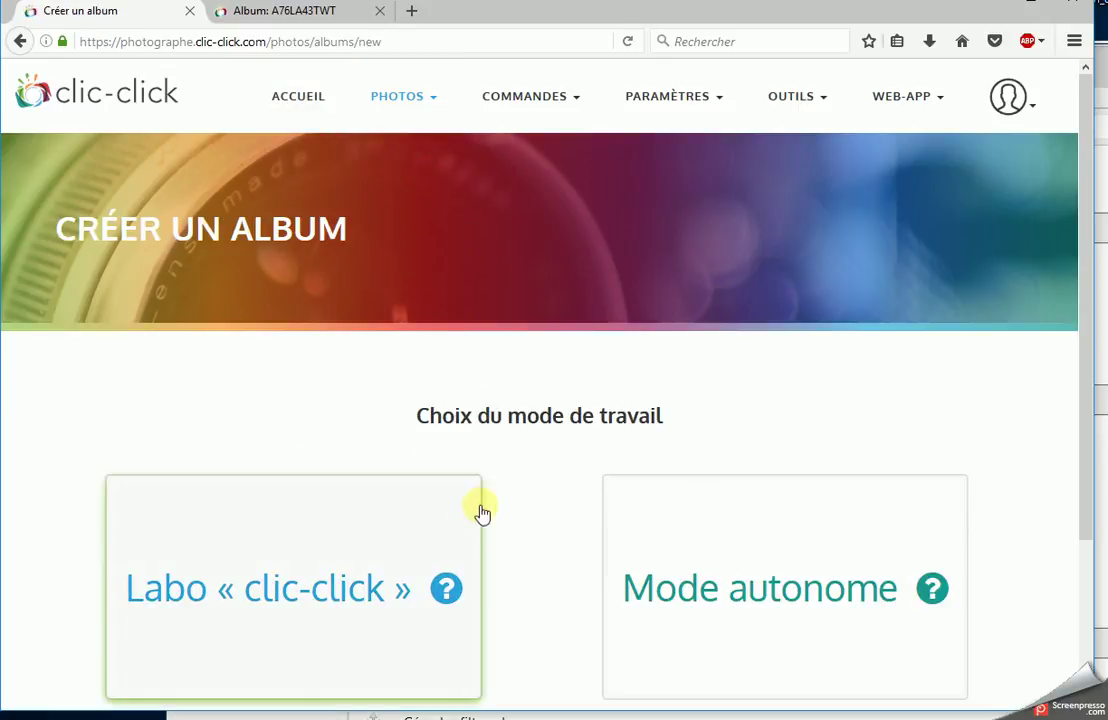
scroll(480, 500, down, 3)
click(336, 437)
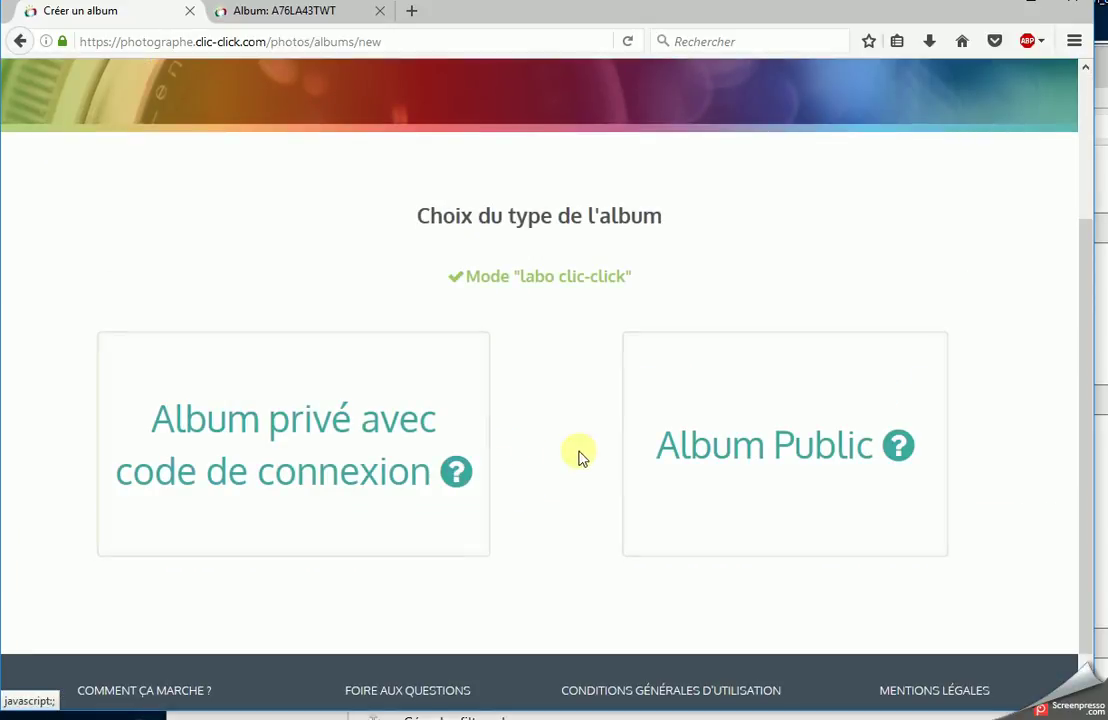
click(331, 376)
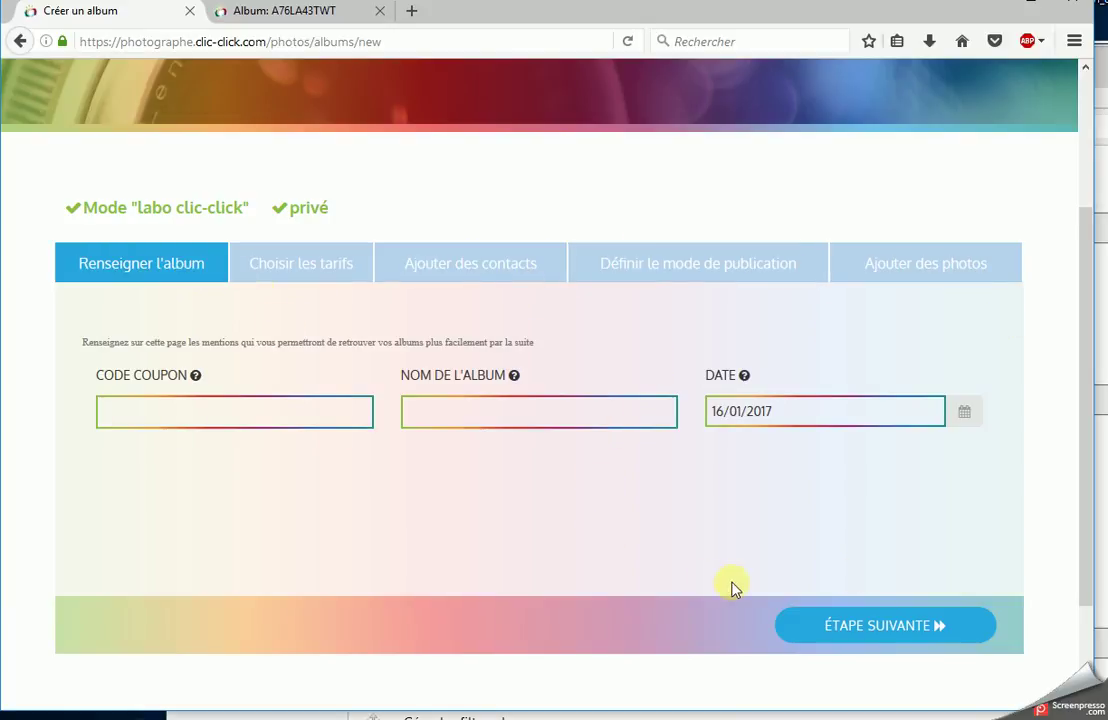
click(877, 628)
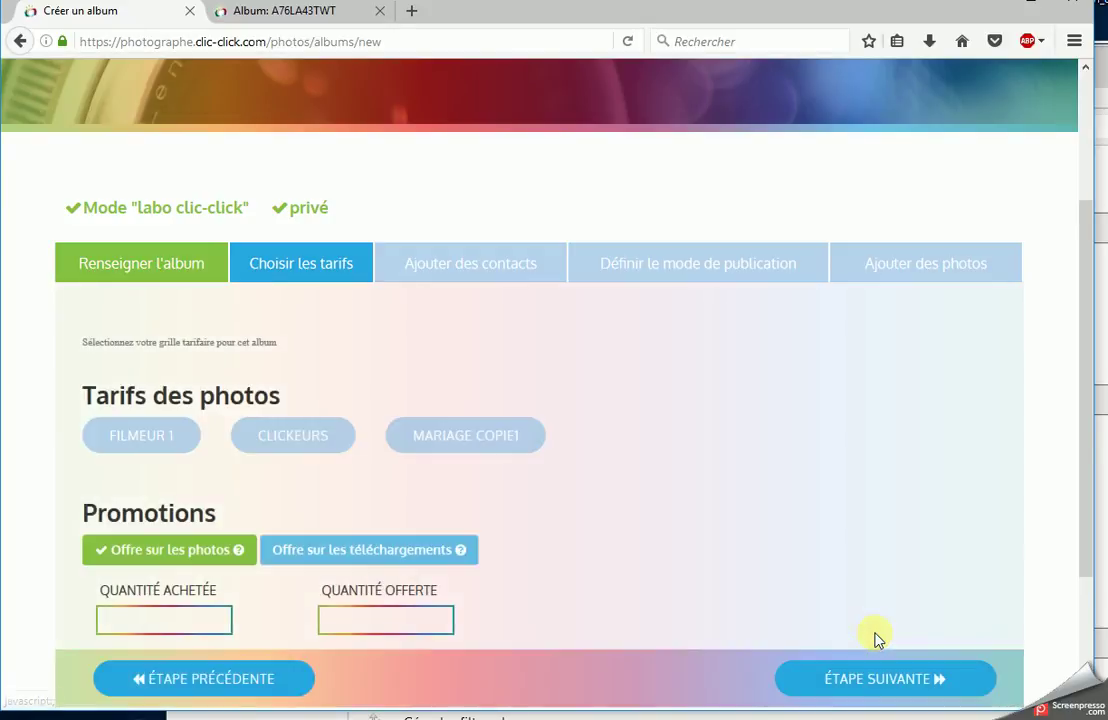